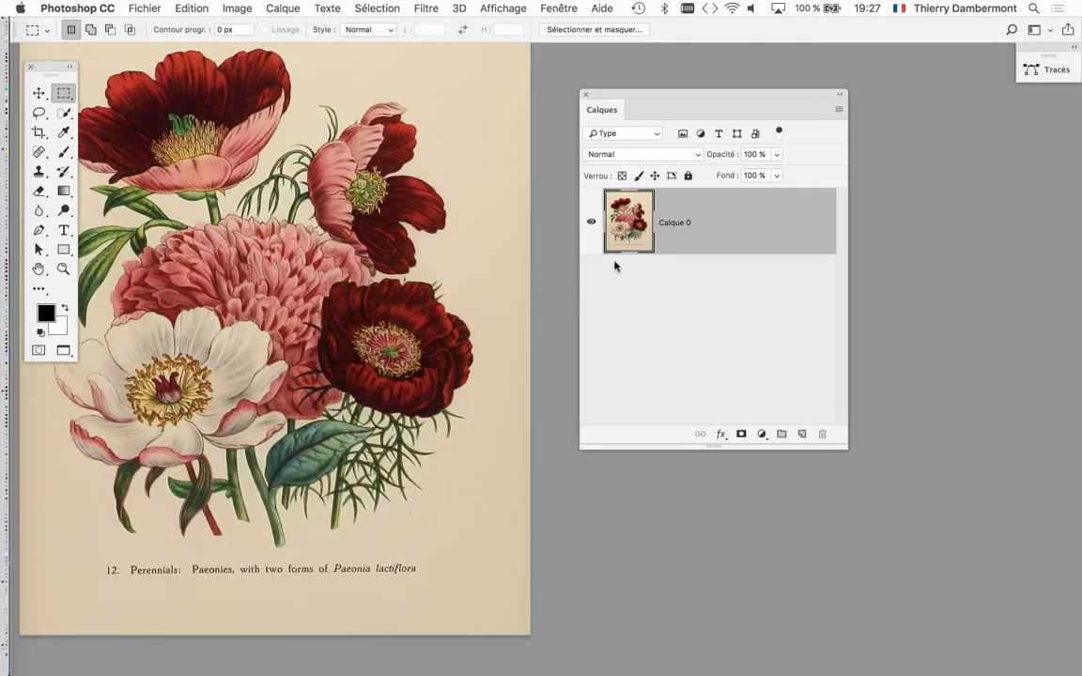
# Step: Move the Calques panel to a new spot and resize it wider and shorter
pyautogui.moveTo(623, 107); pyautogui.dragTo(748, 108)
pyautogui.moveTo(440, 195); pyautogui.dragTo(491, 188)
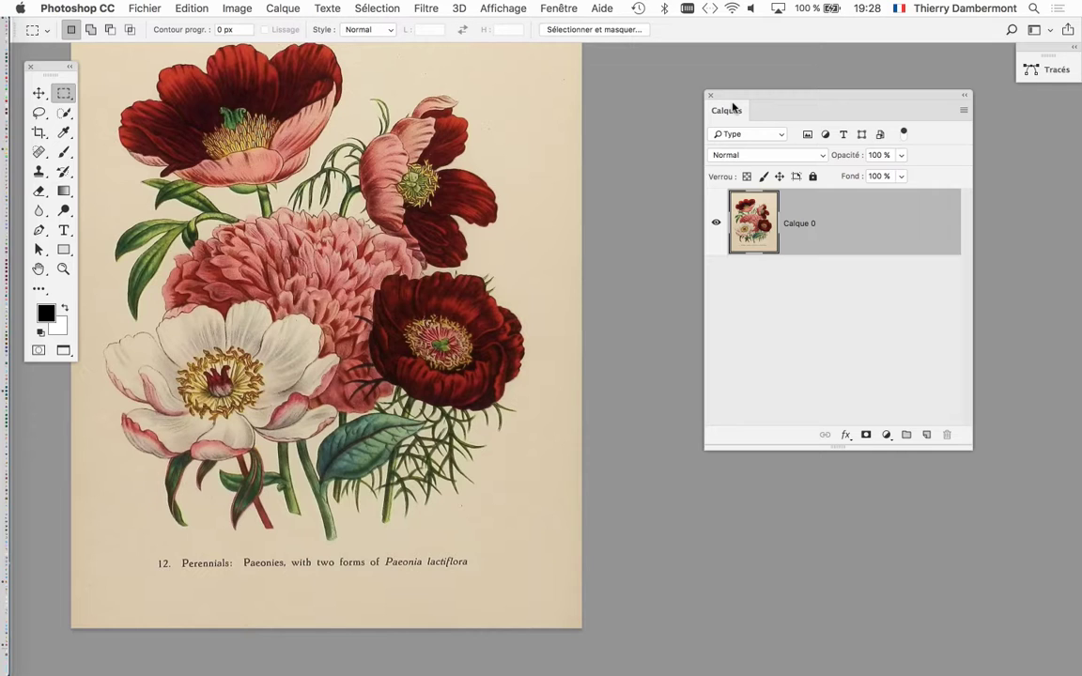
pyautogui.moveTo(733, 106); pyautogui.dragTo(659, 90)
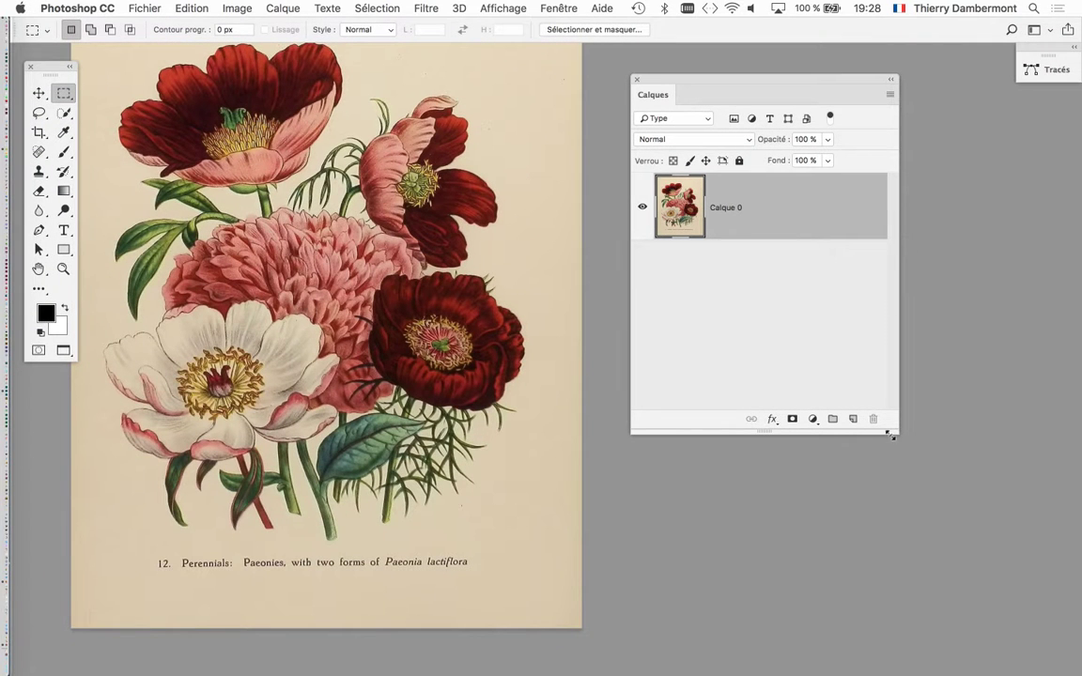
pyautogui.moveTo(896, 433); pyautogui.dragTo(950, 312)
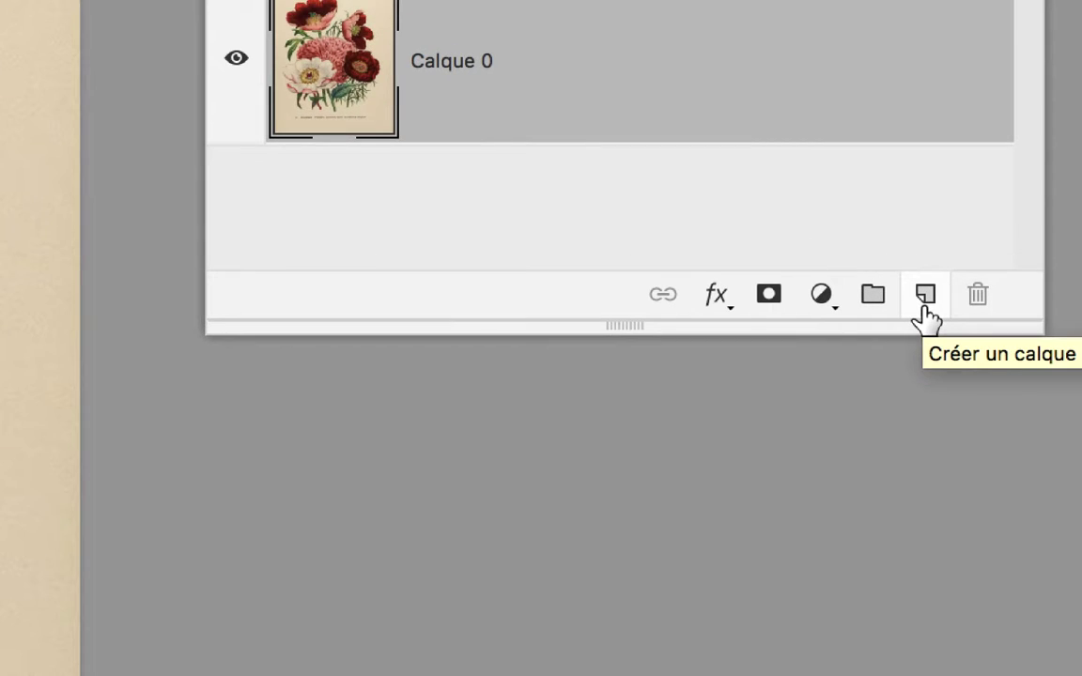
# Step: Create Calque 1, place it beneath Calque 0, and enlarge the Calques panel to show both
pyautogui.click(924, 299)
pyautogui.moveTo(930, 320); pyautogui.dragTo(929, 420)
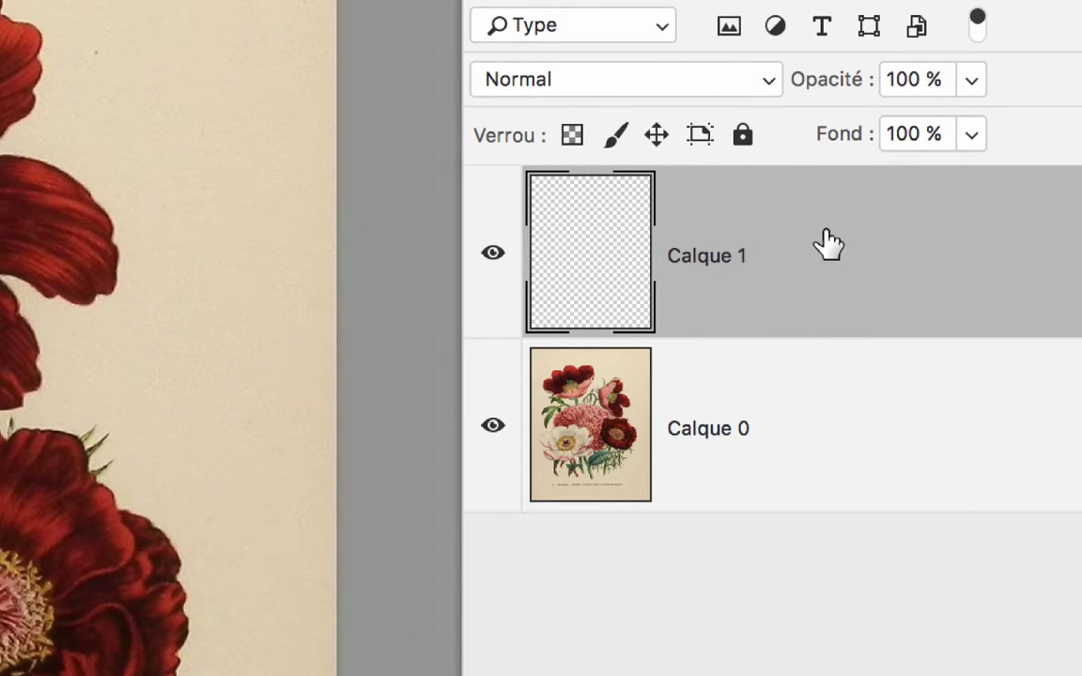
pyautogui.moveTo(828, 244); pyautogui.dragTo(943, 413)
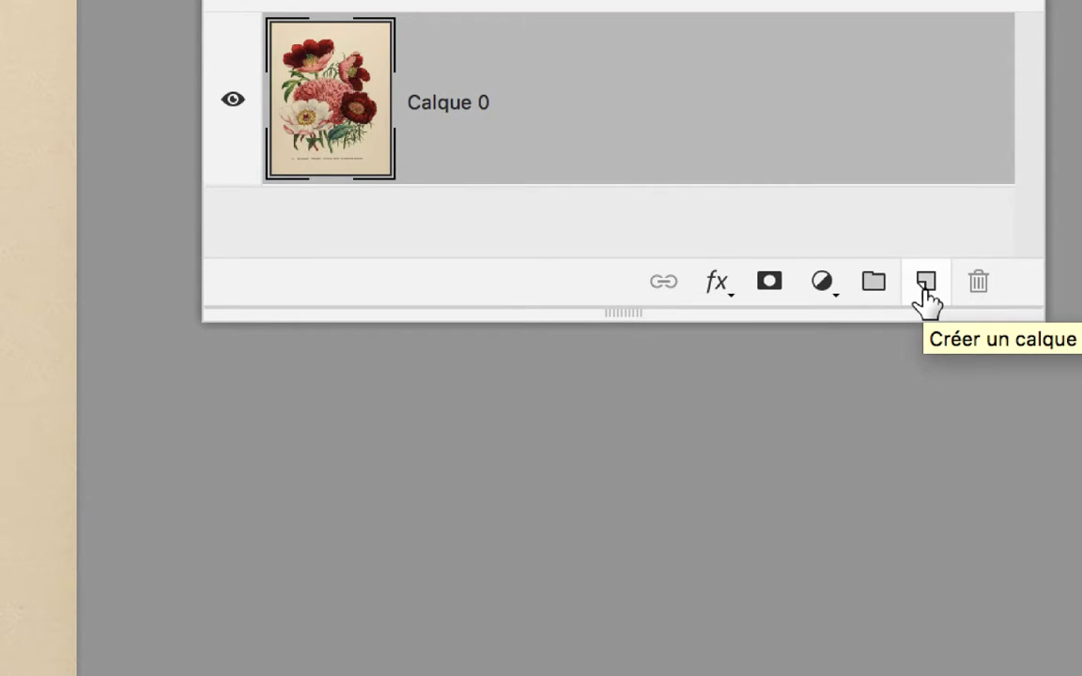
pyautogui.click(926, 282)
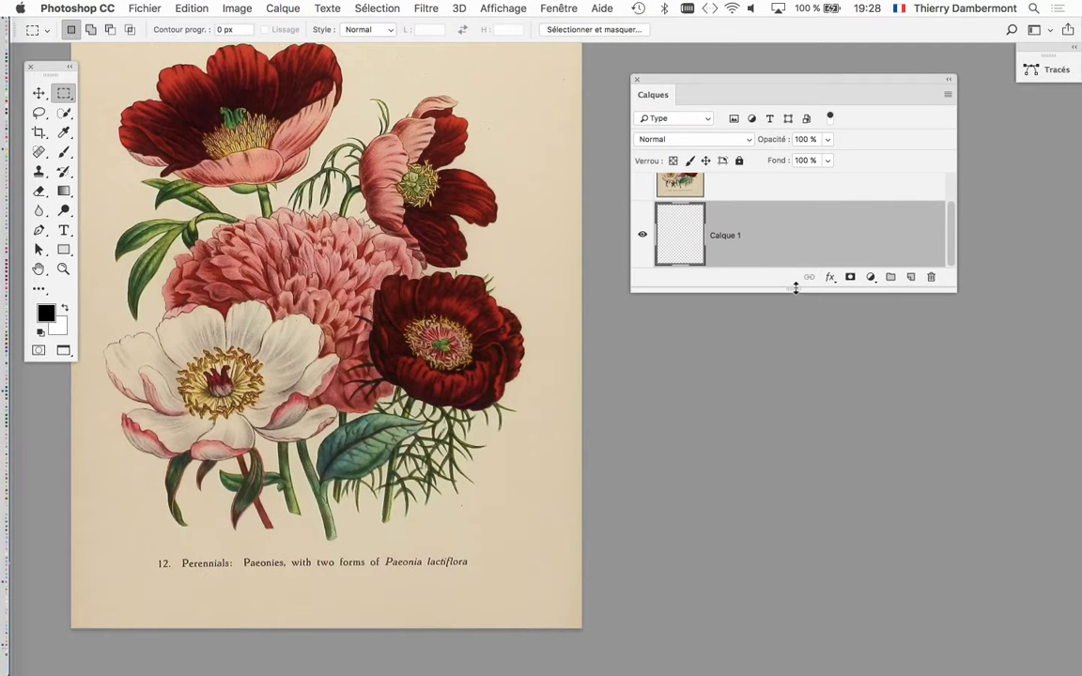
pyautogui.moveTo(795, 288); pyautogui.dragTo(797, 382)
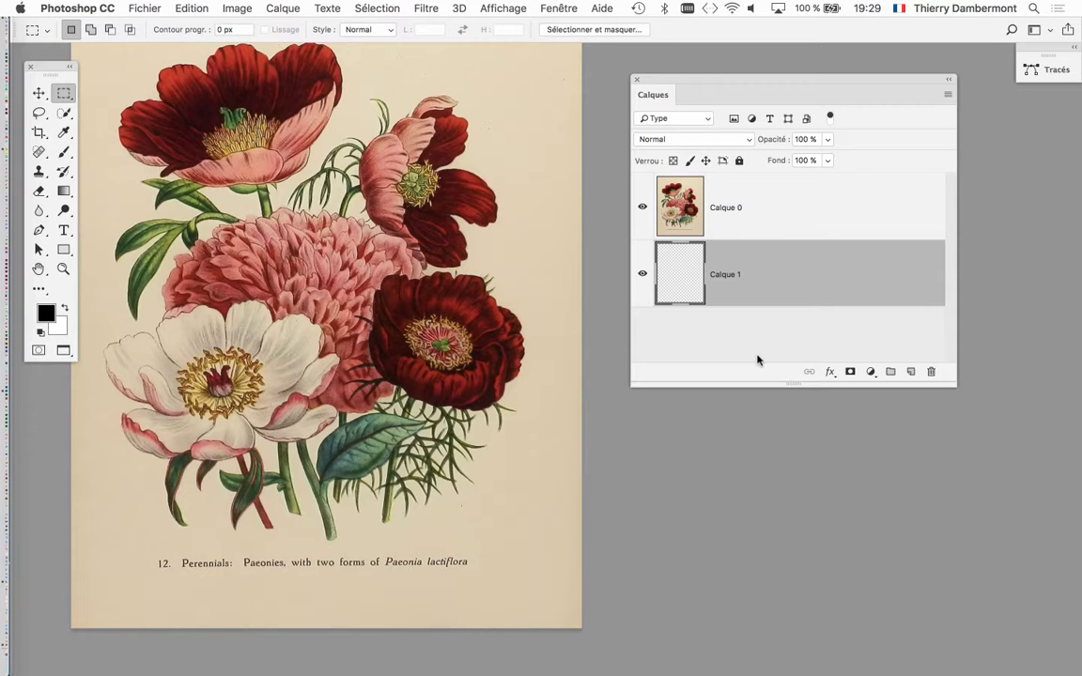
# Step: Open the Raccourcis clavier dialog from the Edition menu
pyautogui.click(190, 8)
pyautogui.click(191, 103)
pyautogui.click(190, 7)
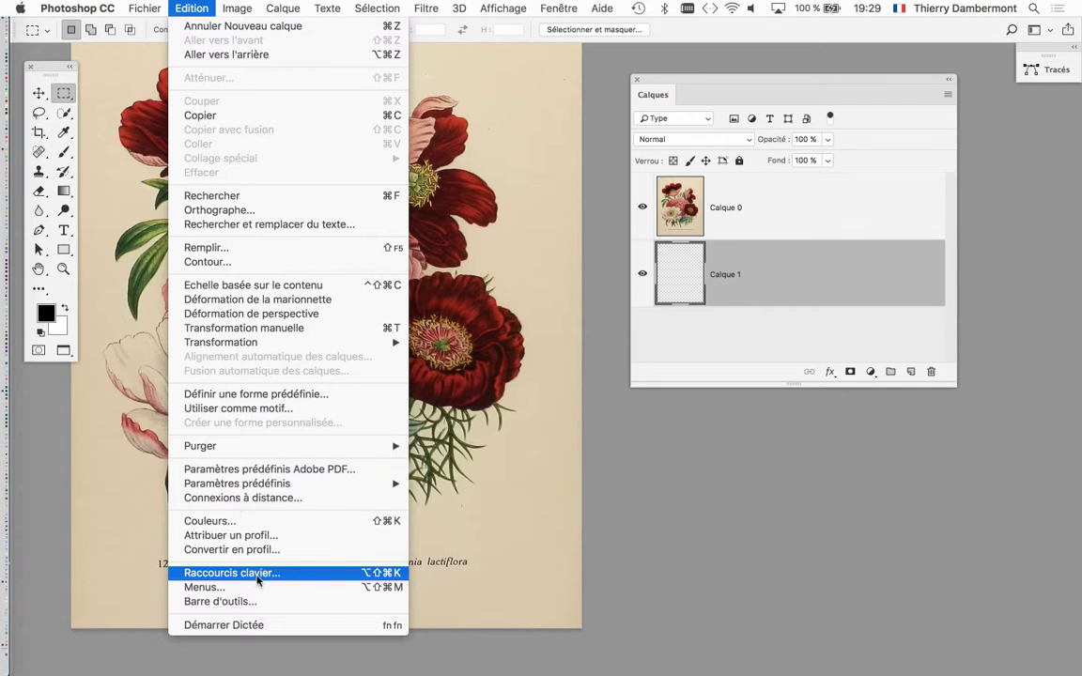
pyautogui.click(314, 574)
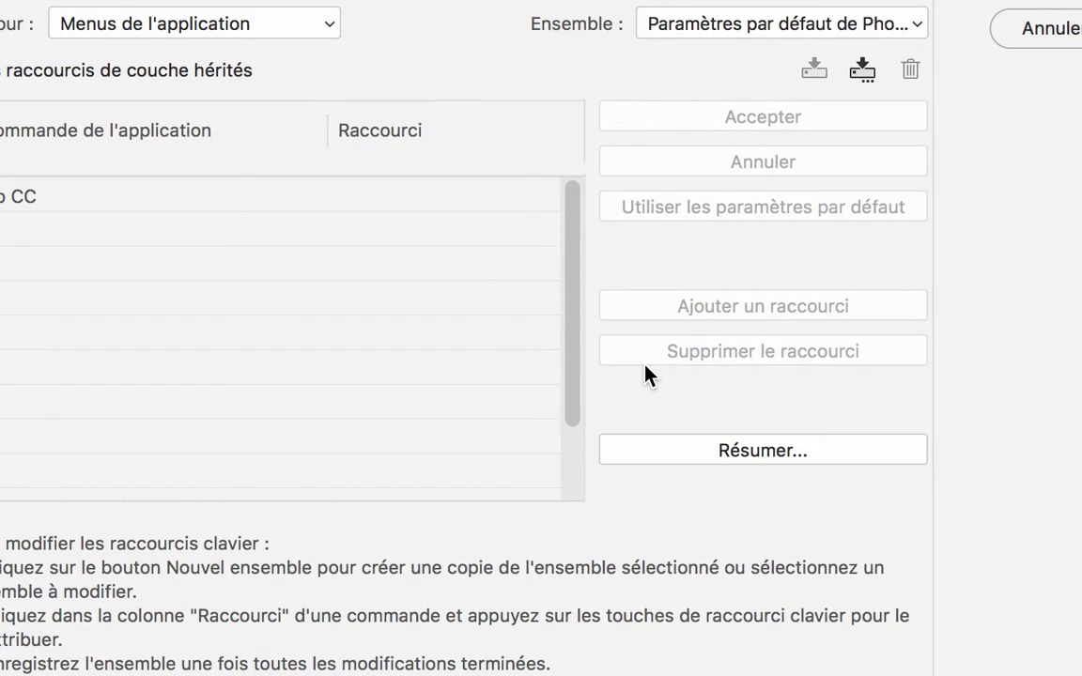
# Step: Save the shortcut summary as Paramètres par défaut de Photoshop.htm in groupe1cours2CGR
pyautogui.click(718, 451)
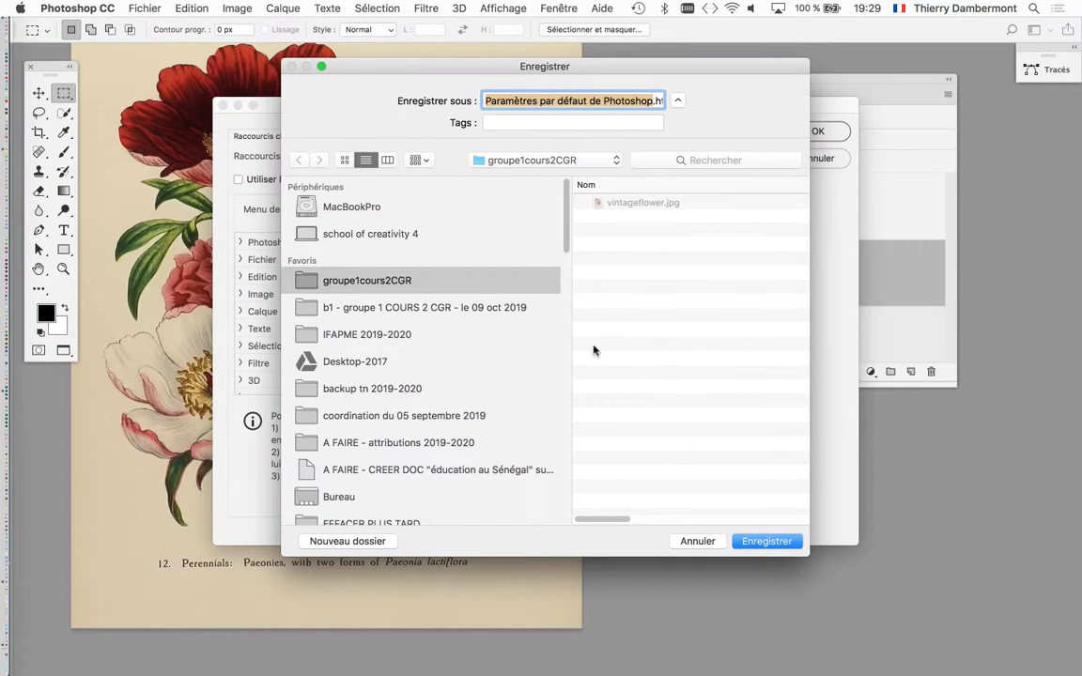
pyautogui.click(634, 101)
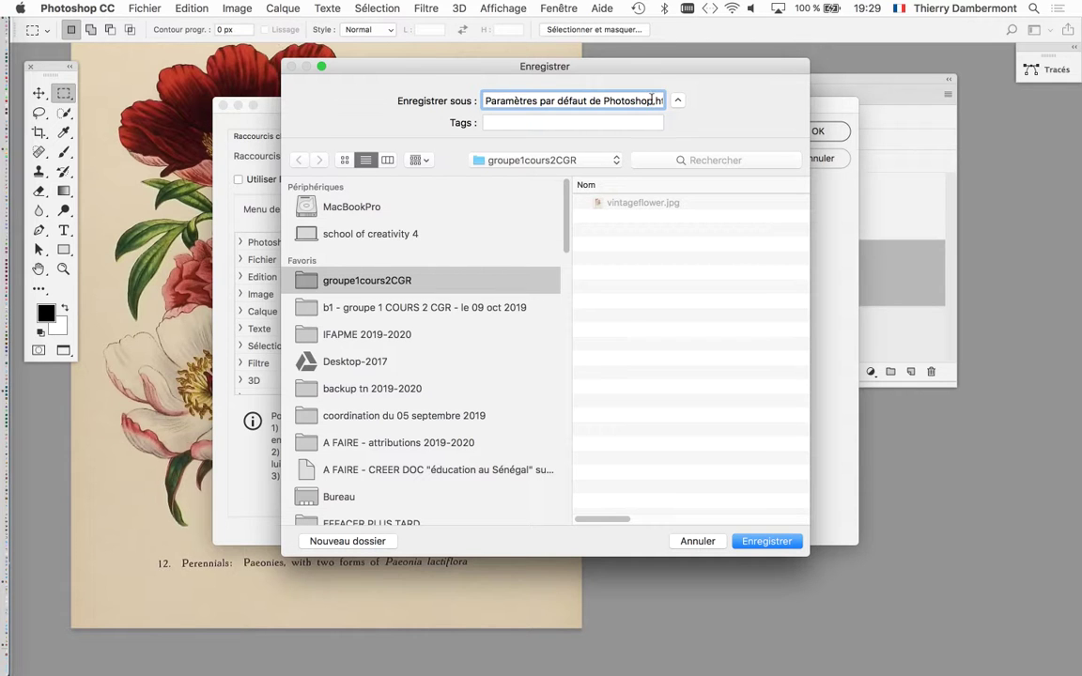
pyautogui.press('Right')
pyautogui.press('Right')
pyautogui.press('Right')
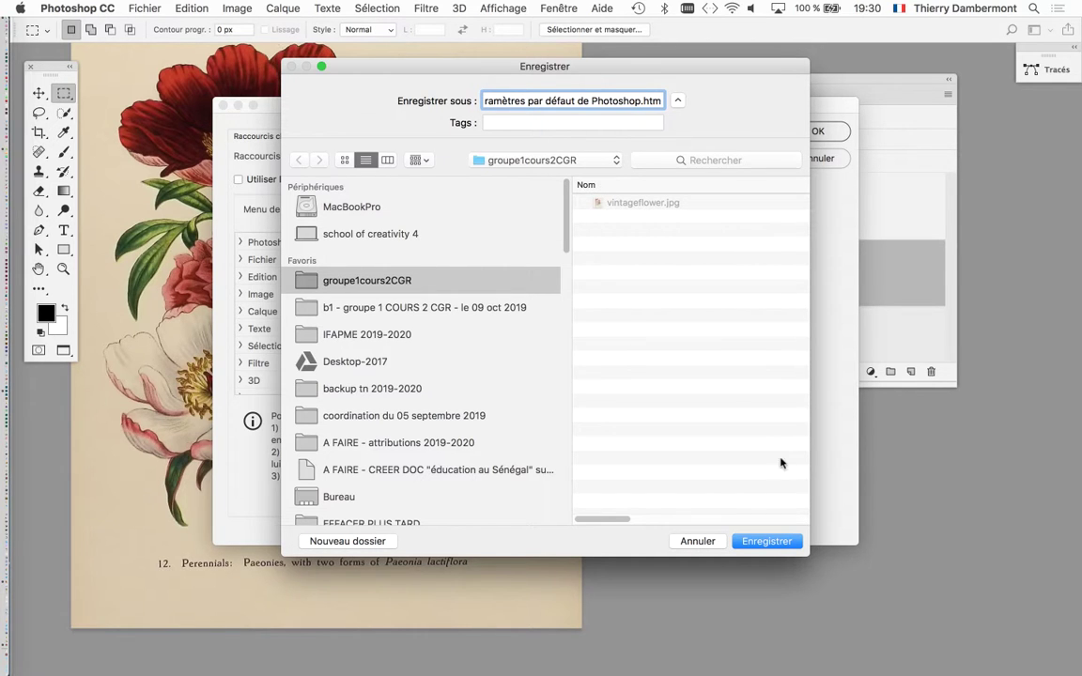
pyautogui.click(787, 541)
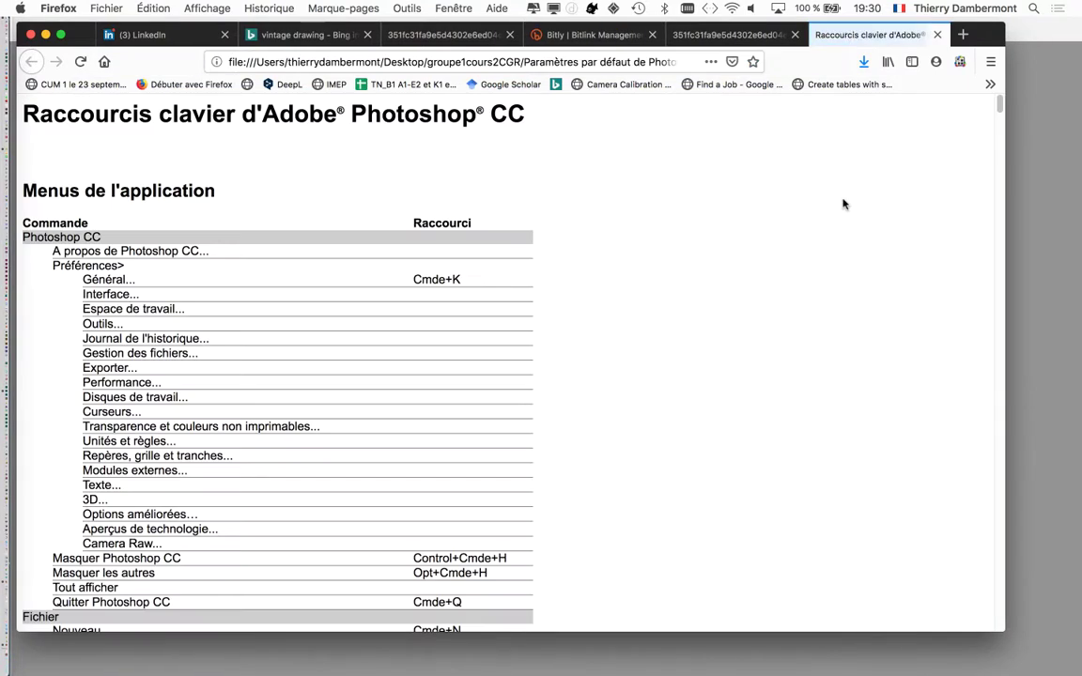
# Step: Scroll down through the keyboard shortcut summary page in Firefox
pyautogui.scroll(-10, 336, 310)
pyautogui.scroll(-10, 337, 310)
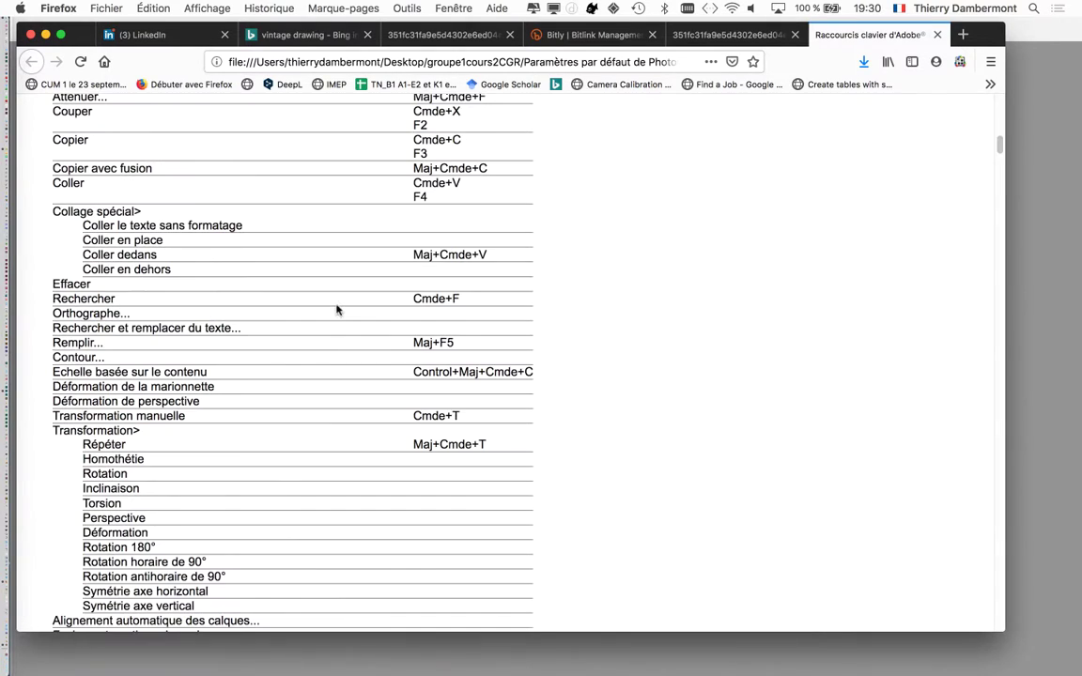
pyautogui.scroll(-10, 336, 310)
pyautogui.scroll(-10, 336, 310)
pyautogui.scroll(-10, 336, 310)
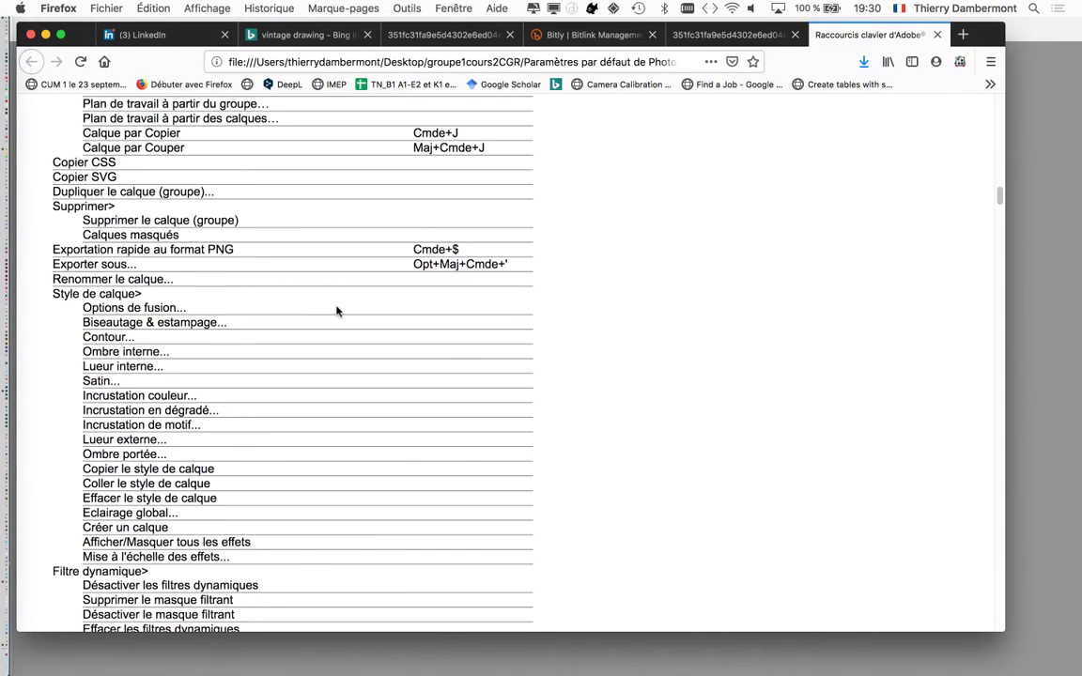
pyautogui.scroll(-10, 337, 310)
pyautogui.scroll(-5, 337, 310)
pyautogui.scroll(-1, 336, 310)
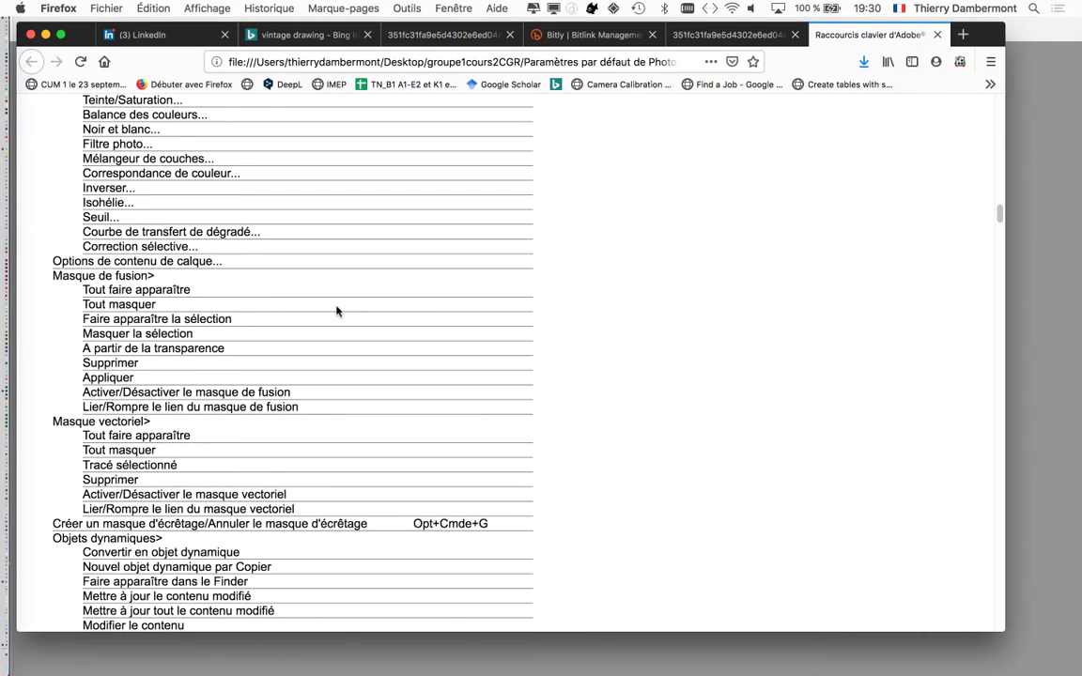
pyautogui.scroll(-3, 336, 310)
pyautogui.scroll(-10, 336, 310)
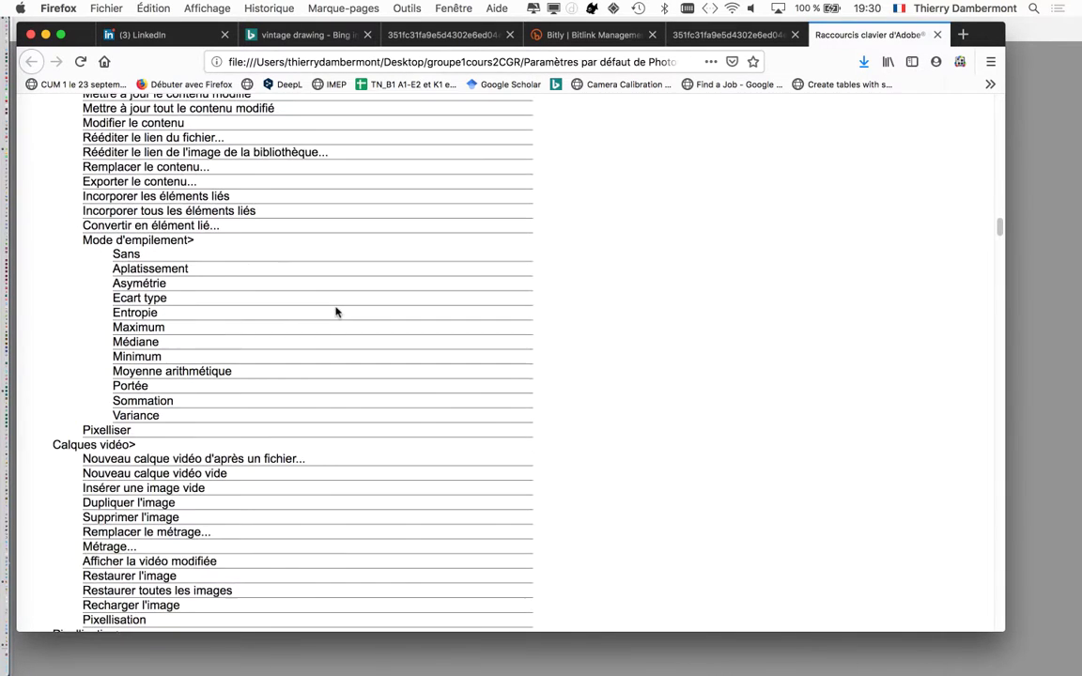
pyautogui.scroll(-10, 337, 309)
pyautogui.scroll(-5, 336, 316)
pyautogui.scroll(-3, 336, 315)
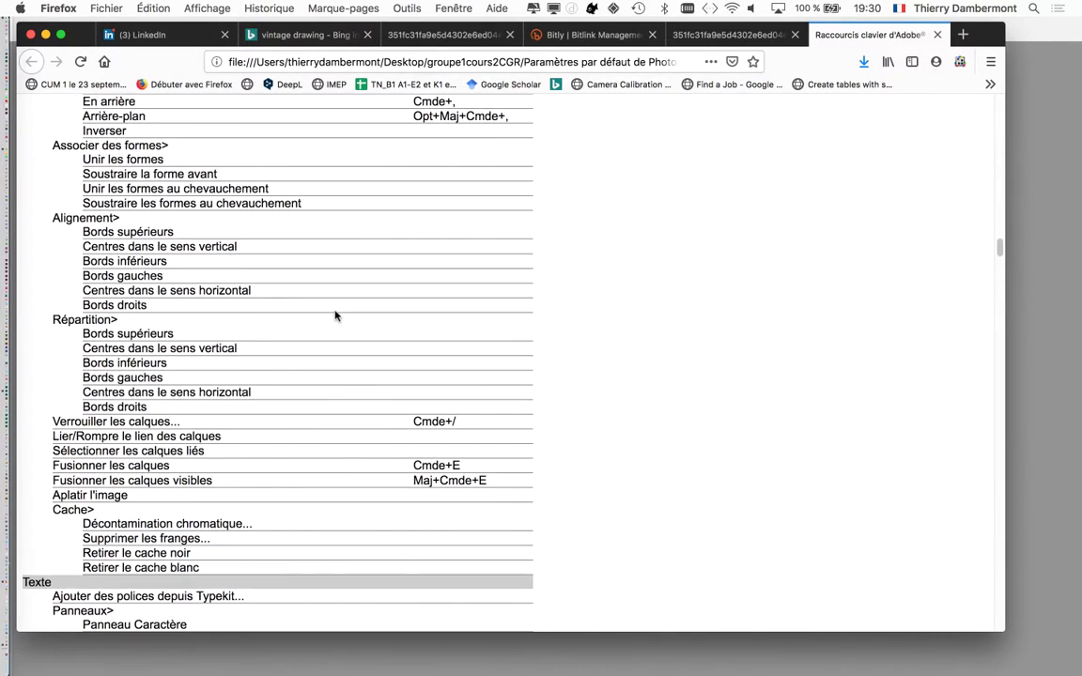
pyautogui.scroll(-5, 291, 249)
pyautogui.scroll(-3, 286, 268)
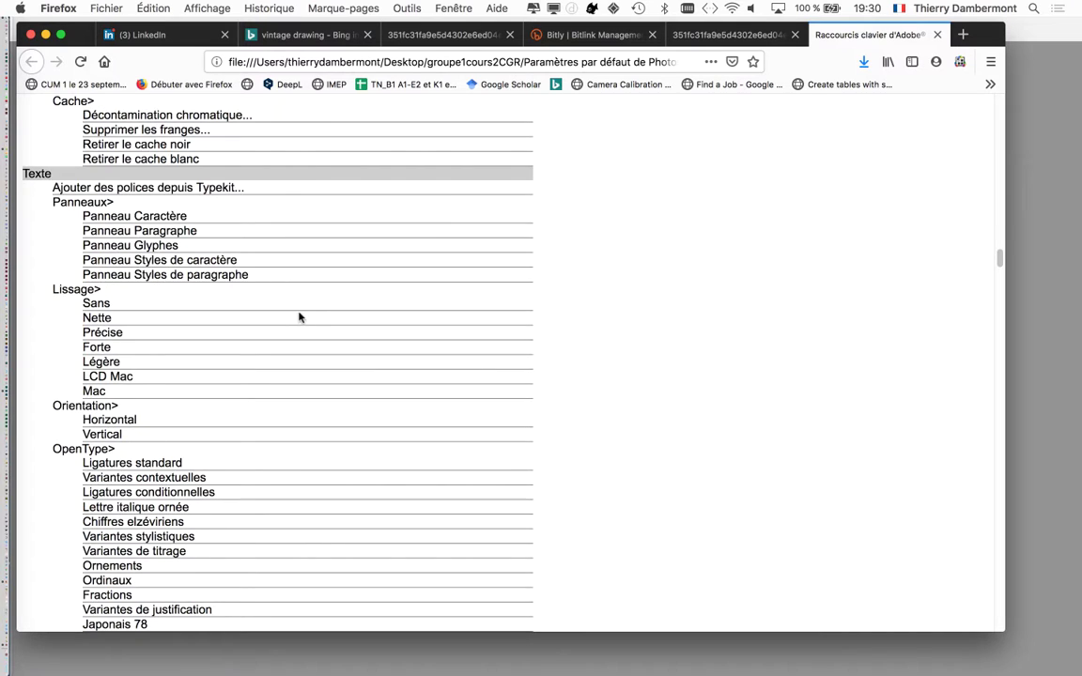
pyautogui.scroll(-3, 298, 318)
pyautogui.scroll(-5, 297, 318)
pyautogui.scroll(-3, 298, 319)
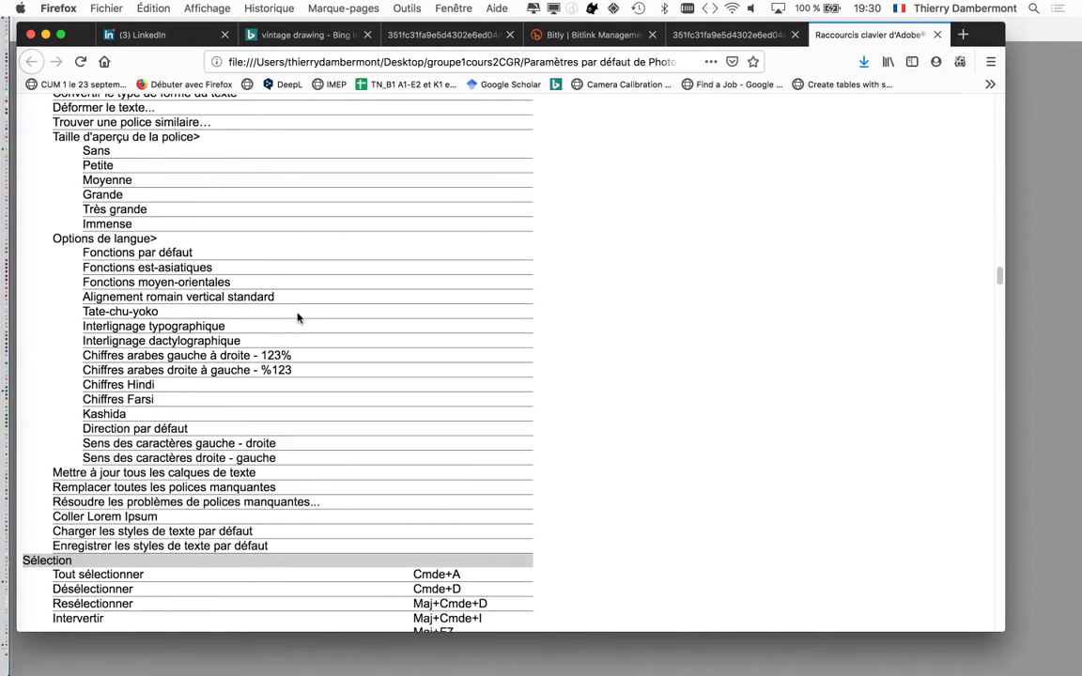
pyautogui.scroll(-10, 298, 318)
pyautogui.scroll(-10, 297, 318)
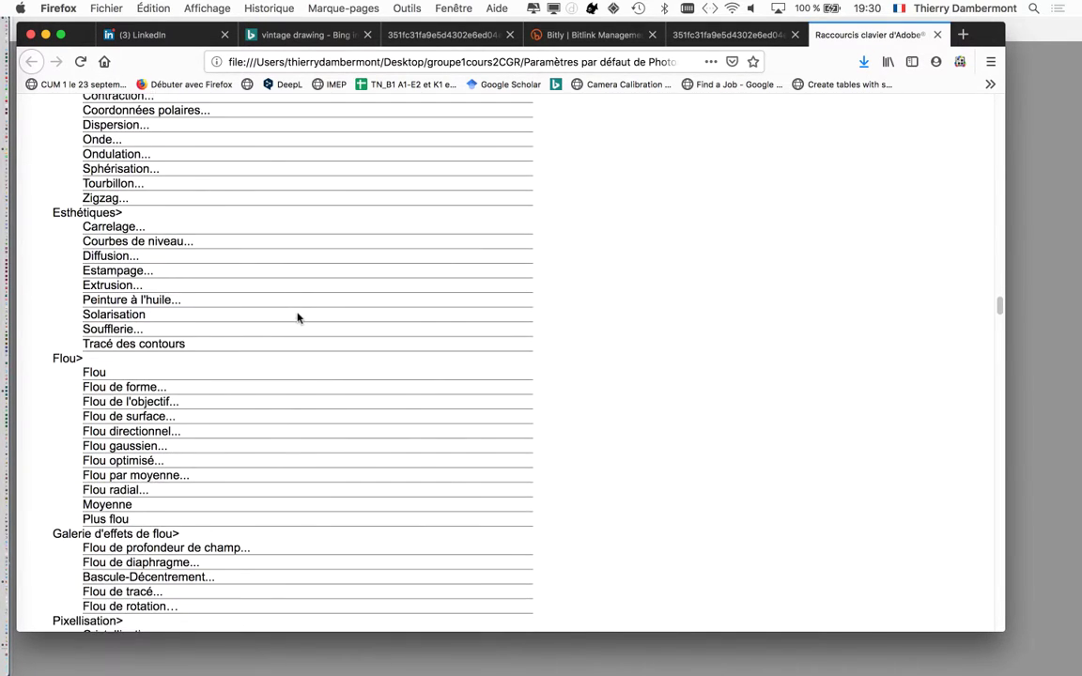
pyautogui.scroll(-5, 298, 318)
pyautogui.scroll(-1, 298, 318)
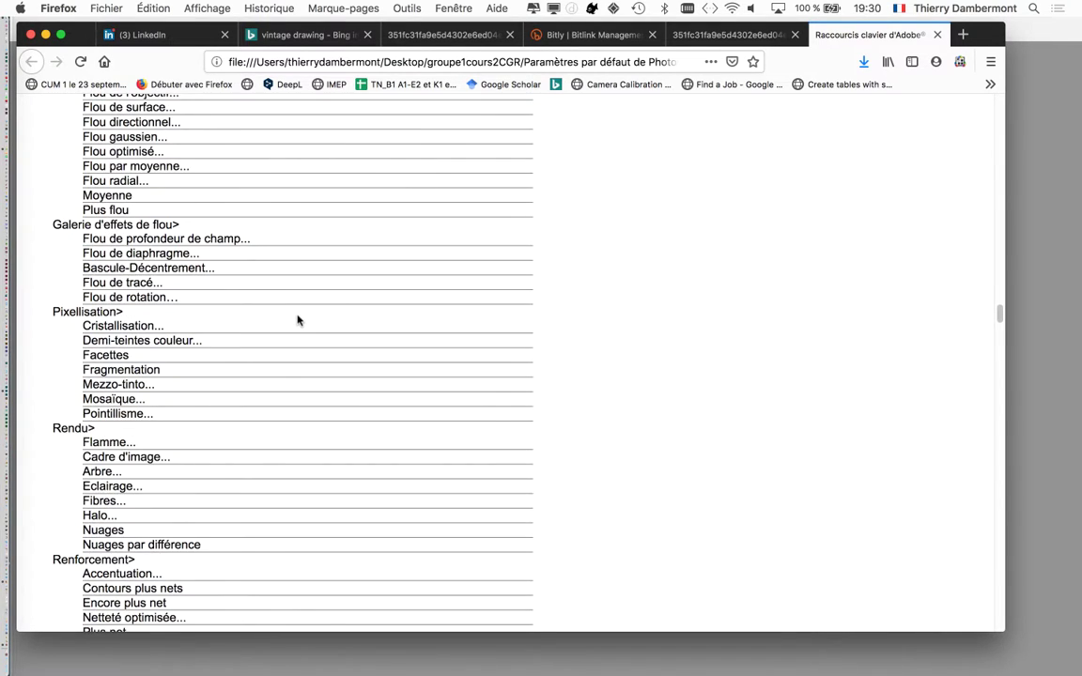
pyautogui.scroll(-15, 298, 318)
# Step: Close the shortcuts tab, show the bit.ly peony tab, and return to Photoshop
pyautogui.press('pagedown')
pyautogui.click(937, 35)
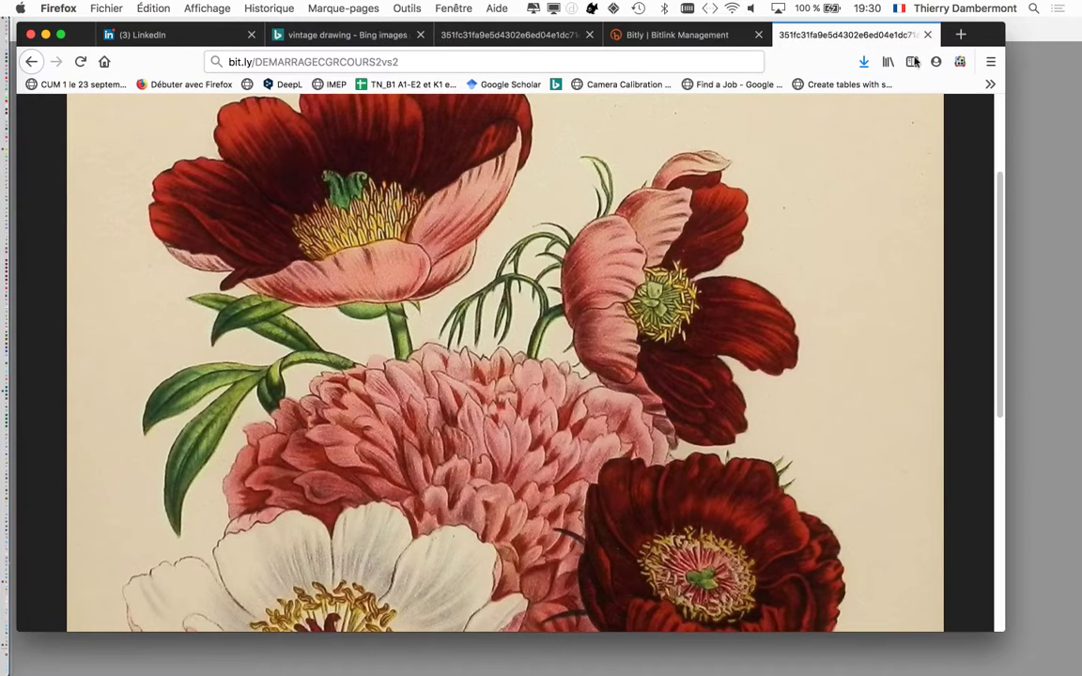
pyautogui.click(1062, 234)
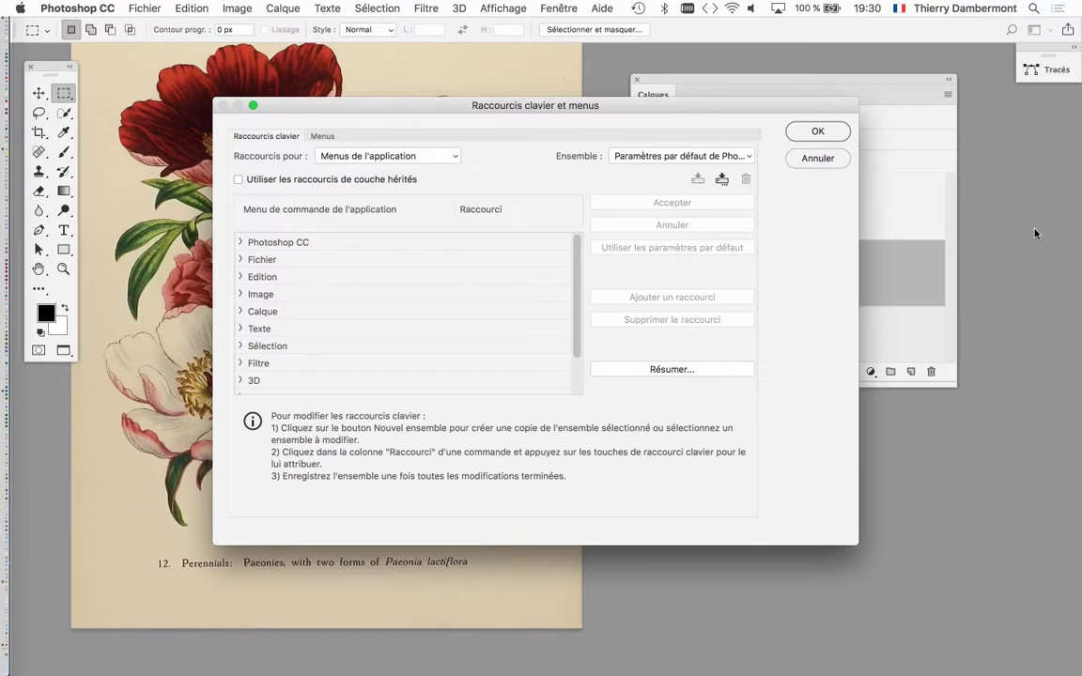
# Step: Confirm the Raccourcis clavier et menus dialog with OK and pan the peony canvas slightly
pyautogui.click(816, 132)
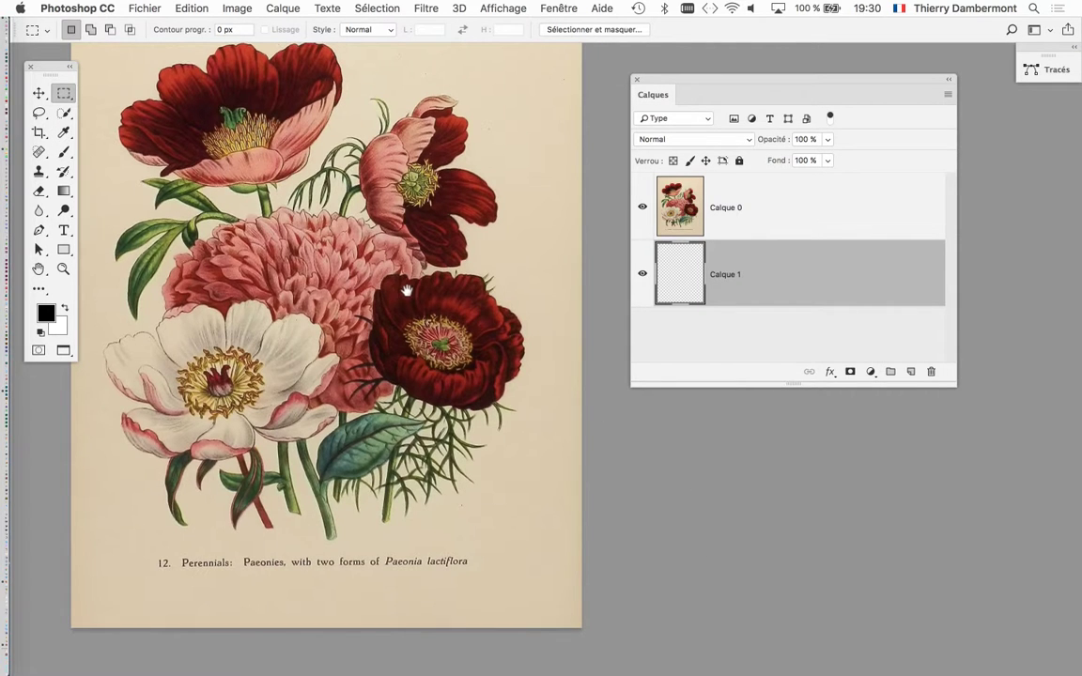
pyautogui.moveTo(409, 294); pyautogui.dragTo(437, 330)
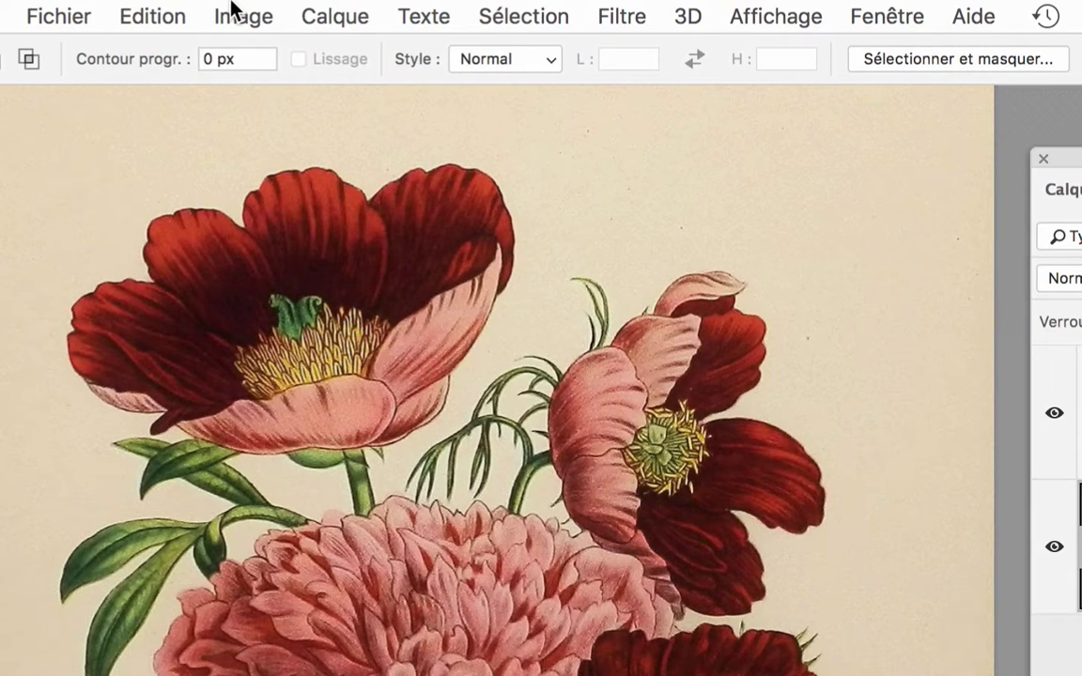
# Step: Confirm the image mode is Couleurs RVB 8-bit, then bring up Edition > Remplir for Calque 1
pyautogui.click(233, 11)
pyautogui.moveTo(112, 7)
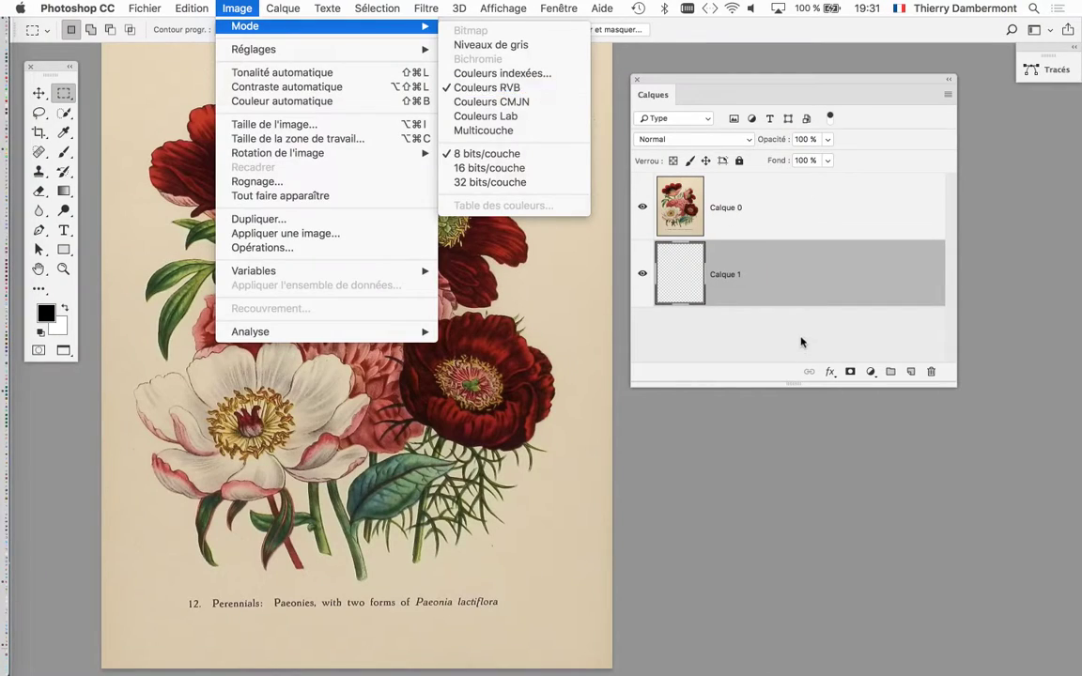
pyautogui.click(807, 310)
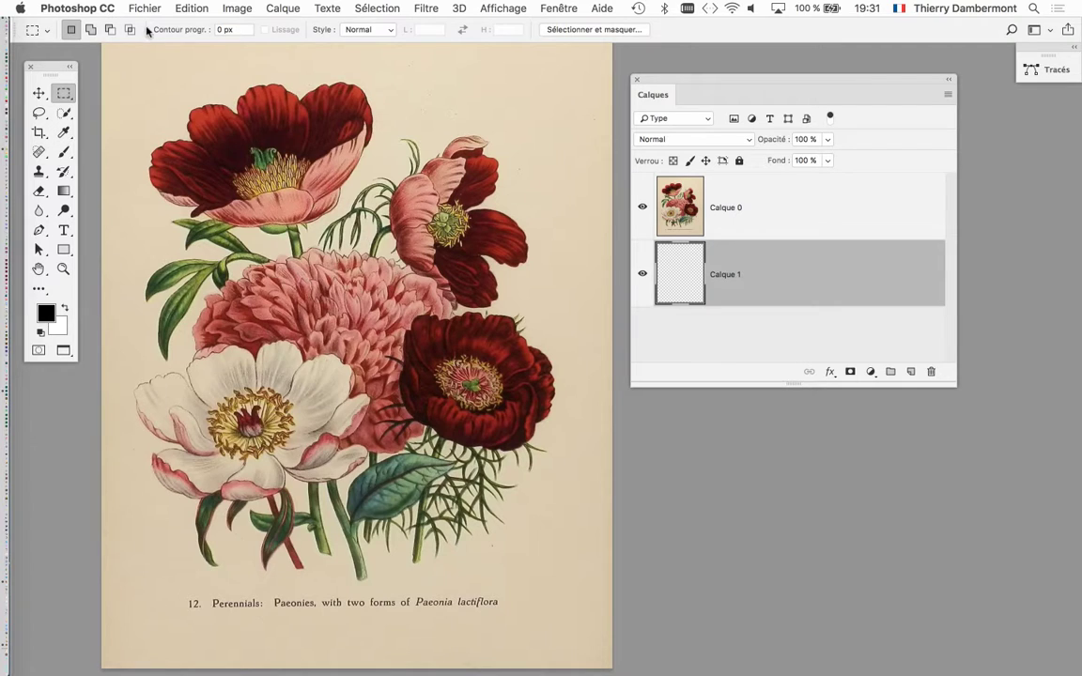
pyautogui.click(183, 8)
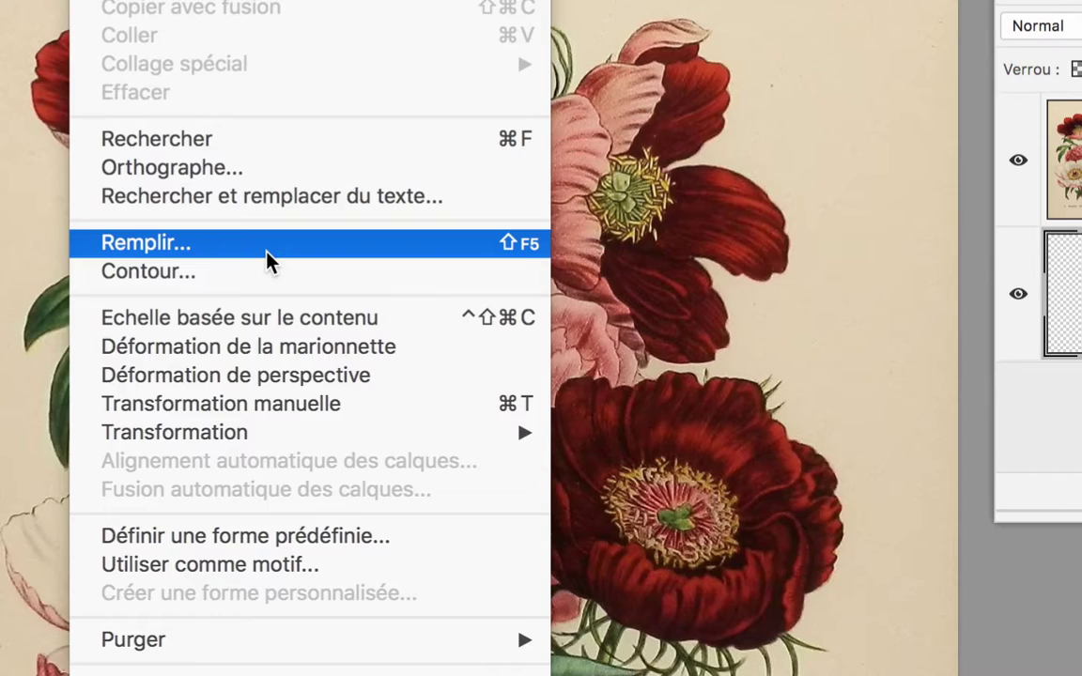
pyautogui.click(267, 246)
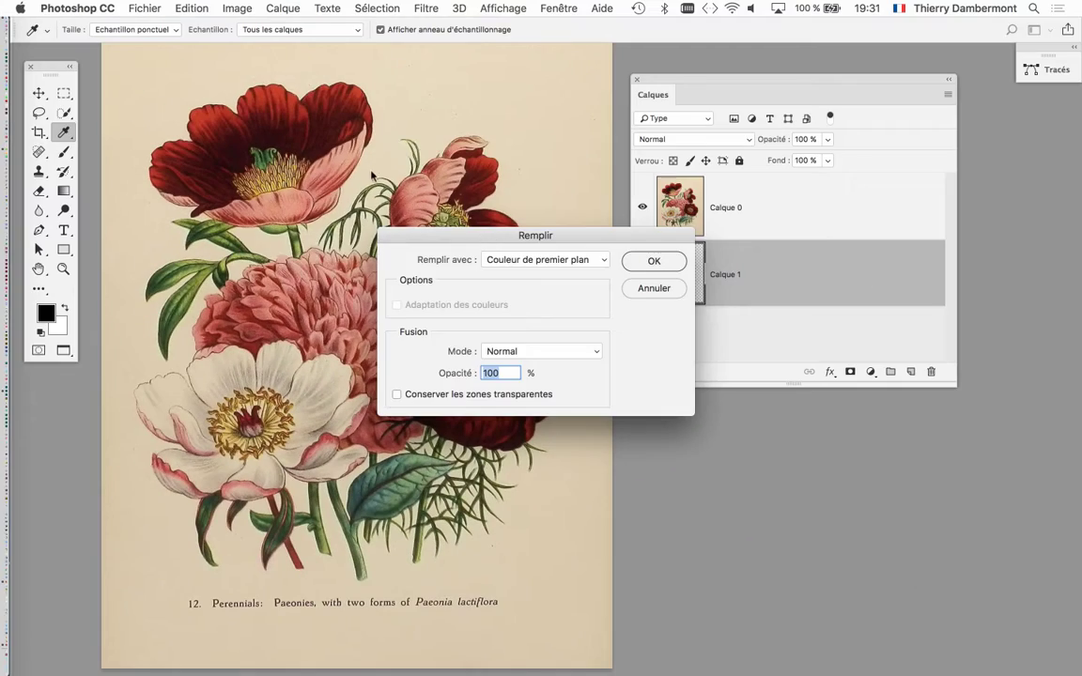
# Step: Set Remplir avec to Couleur... in the Remplir dialog
pyautogui.moveTo(479, 235); pyautogui.dragTo(362, 150)
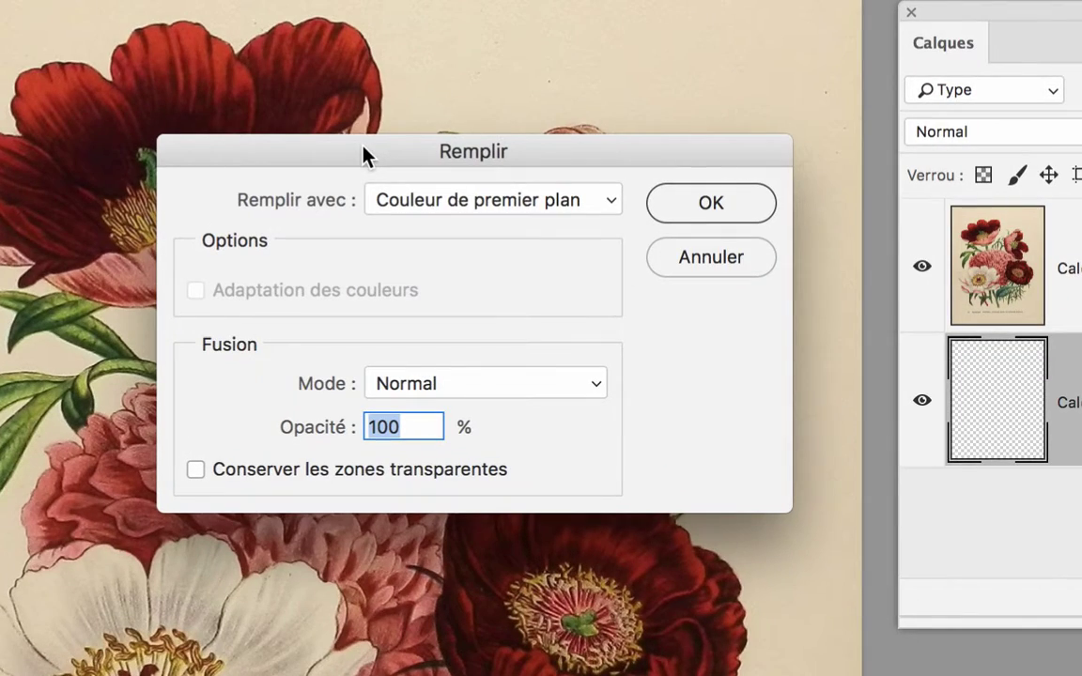
pyautogui.click(479, 200)
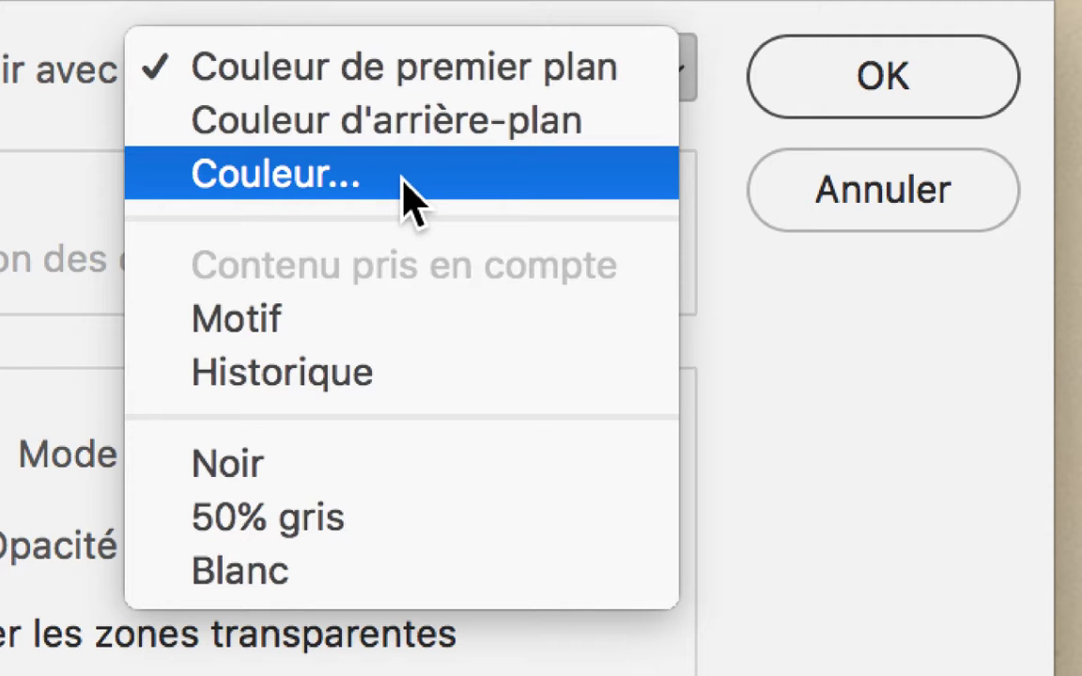
pyautogui.click(404, 192)
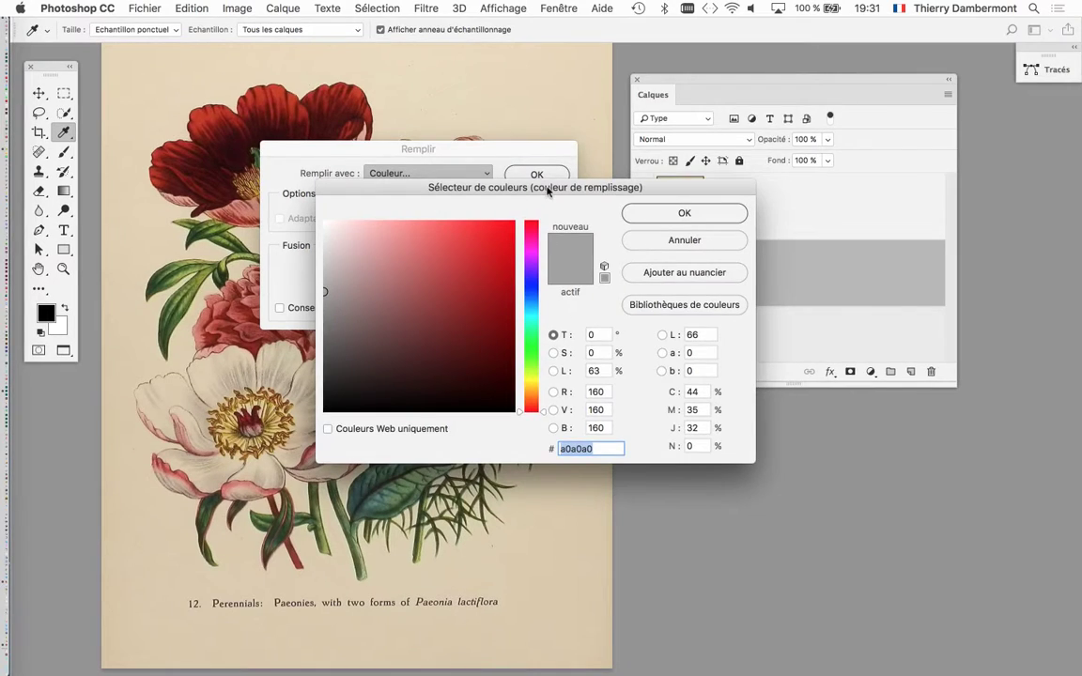
# Step: Pick a bright magenta of T 299°, S 100%, L 100% in the colour picker
pyautogui.moveTo(531, 187)
pyautogui.mouseDown()
pyautogui.moveTo(347, 70)
pyautogui.moveTo(357, 93)
pyautogui.mouseUp()
pyautogui.press('alt')
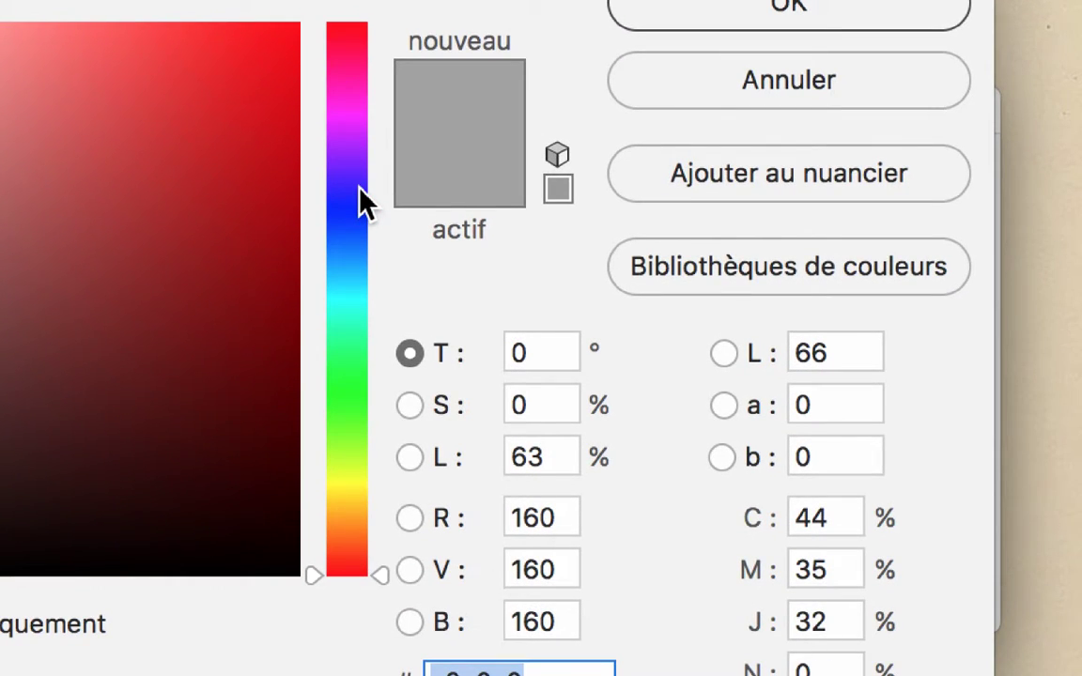
pyautogui.click(362, 280)
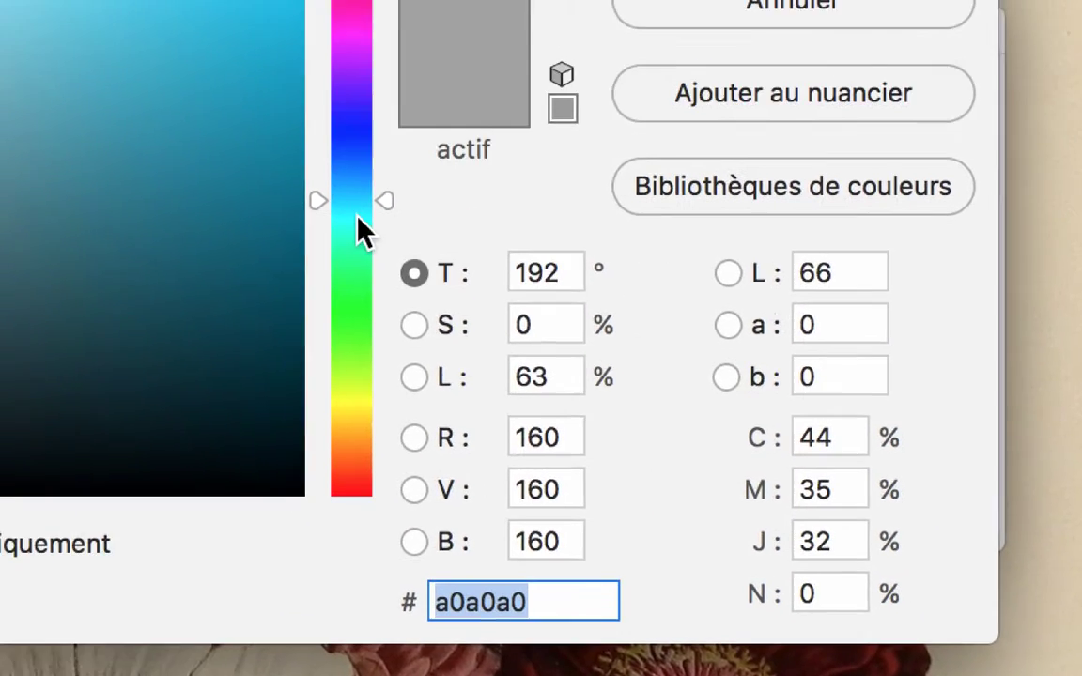
pyautogui.moveTo(362, 230); pyautogui.dragTo(361, 143)
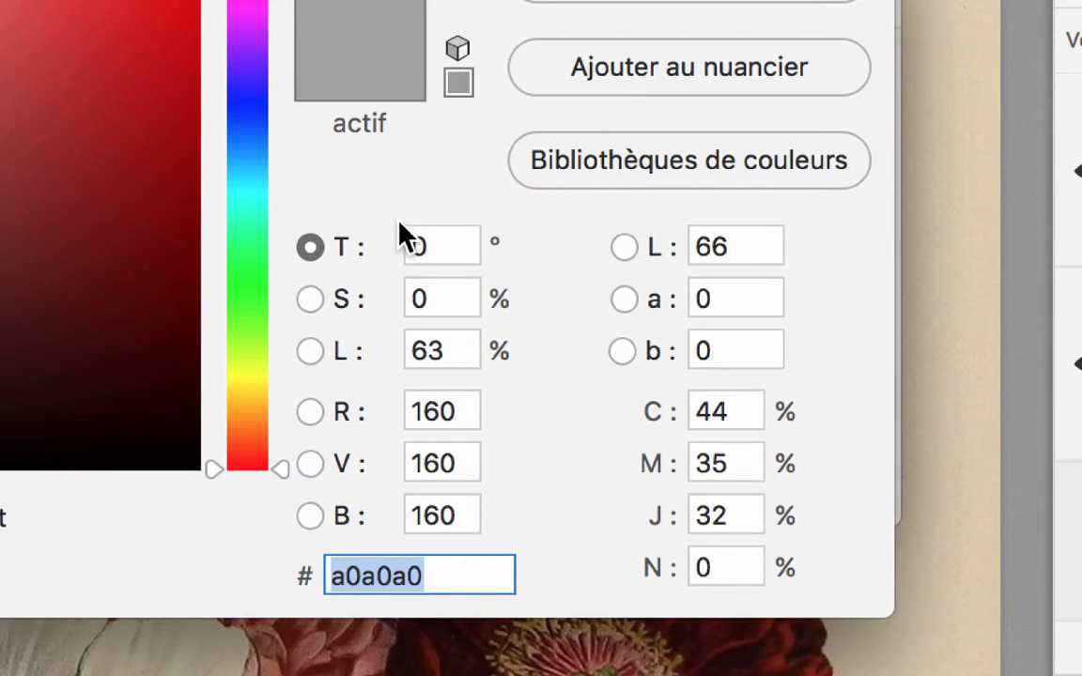
pyautogui.moveTo(358, 292)
pyautogui.mouseDown()
pyautogui.moveTo(362, 150)
pyautogui.moveTo(360, 173)
pyautogui.mouseUp()
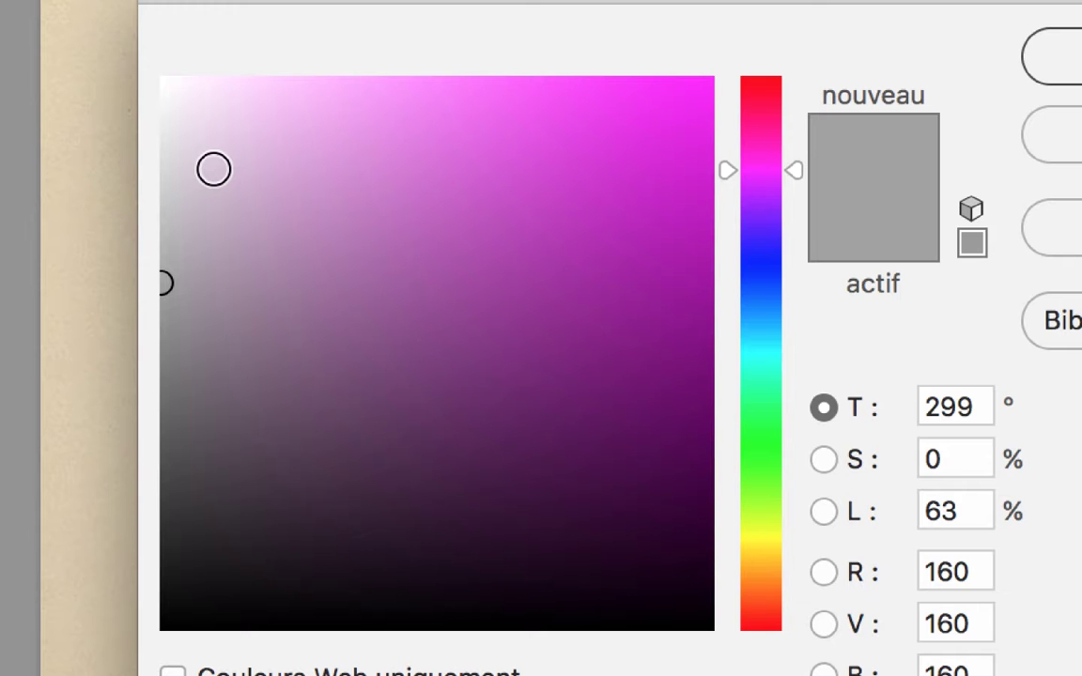
pyautogui.moveTo(214, 169)
pyautogui.mouseDown()
pyautogui.moveTo(371, 141)
pyautogui.moveTo(294, 147)
pyautogui.mouseUp()
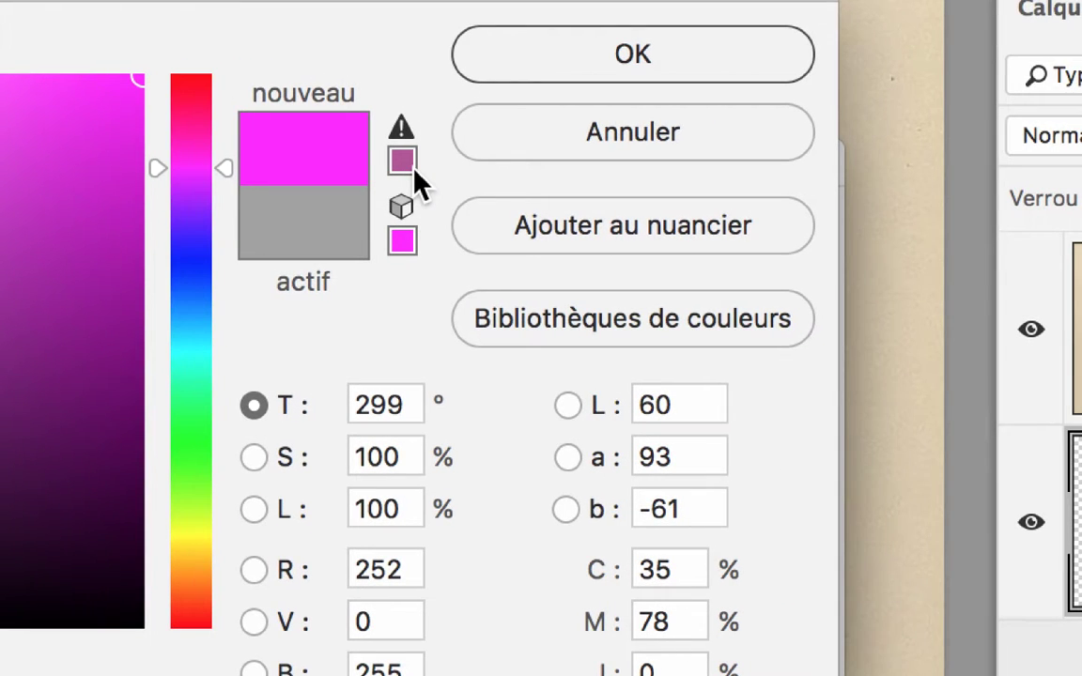
pyautogui.press('alt')
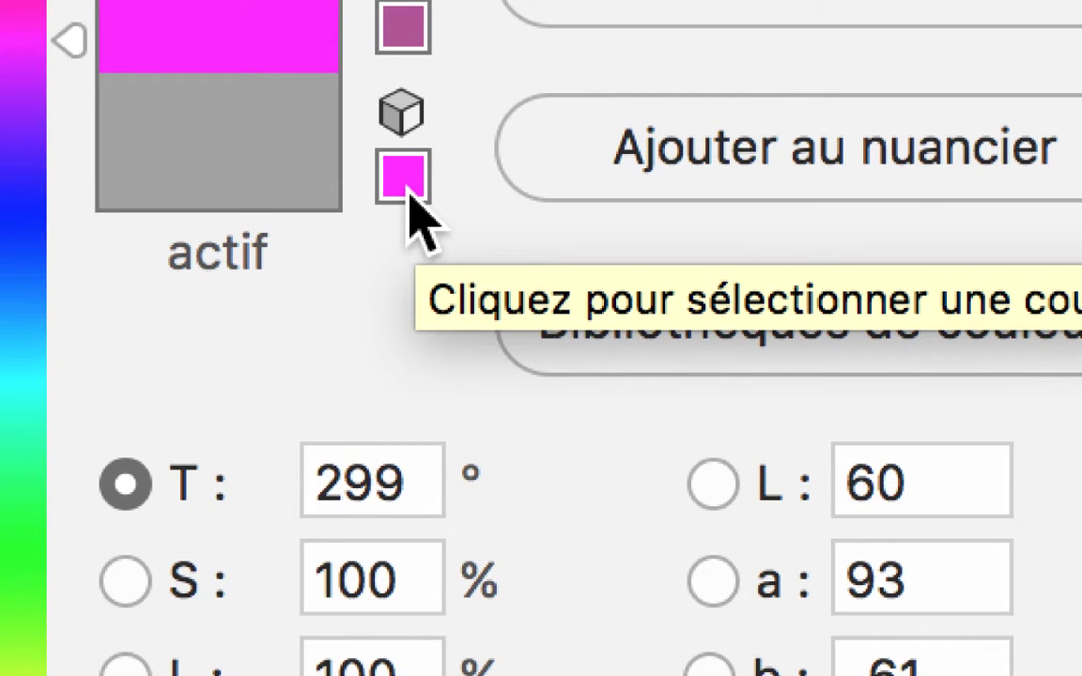
# Step: After trying web-safe and softer tones, use the in-gamut colour b25396 (T 317°, S 54%, L 70%)
pyautogui.click(409, 195)
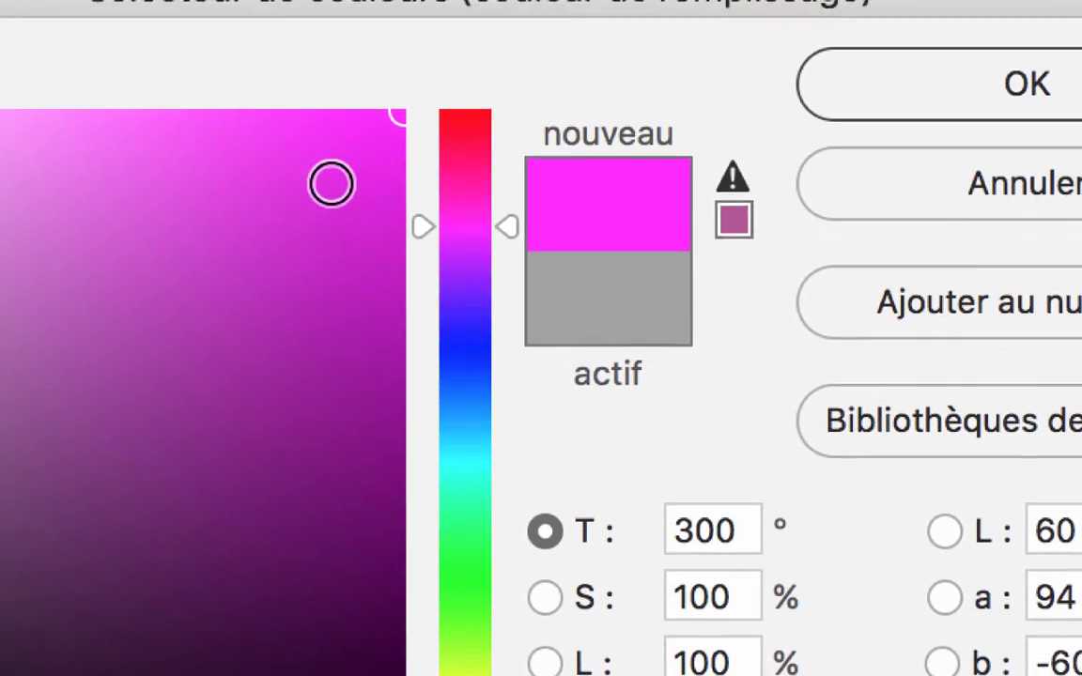
pyautogui.click(347, 178)
pyautogui.moveTo(346, 178); pyautogui.dragTo(358, 170)
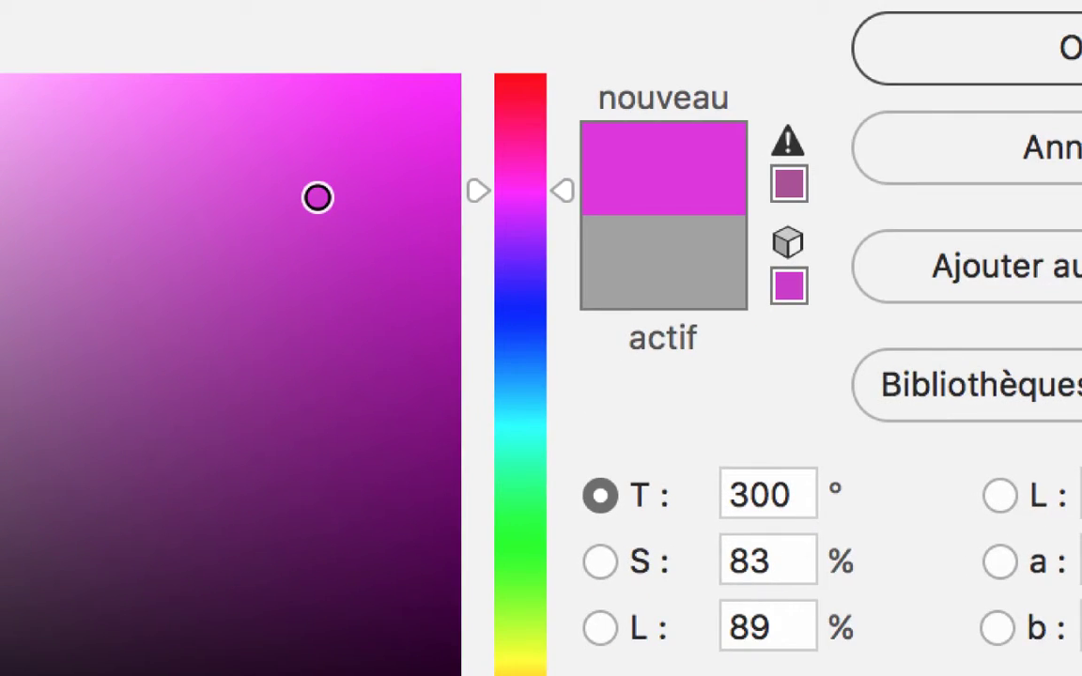
pyautogui.moveTo(358, 170); pyautogui.dragTo(219, 210)
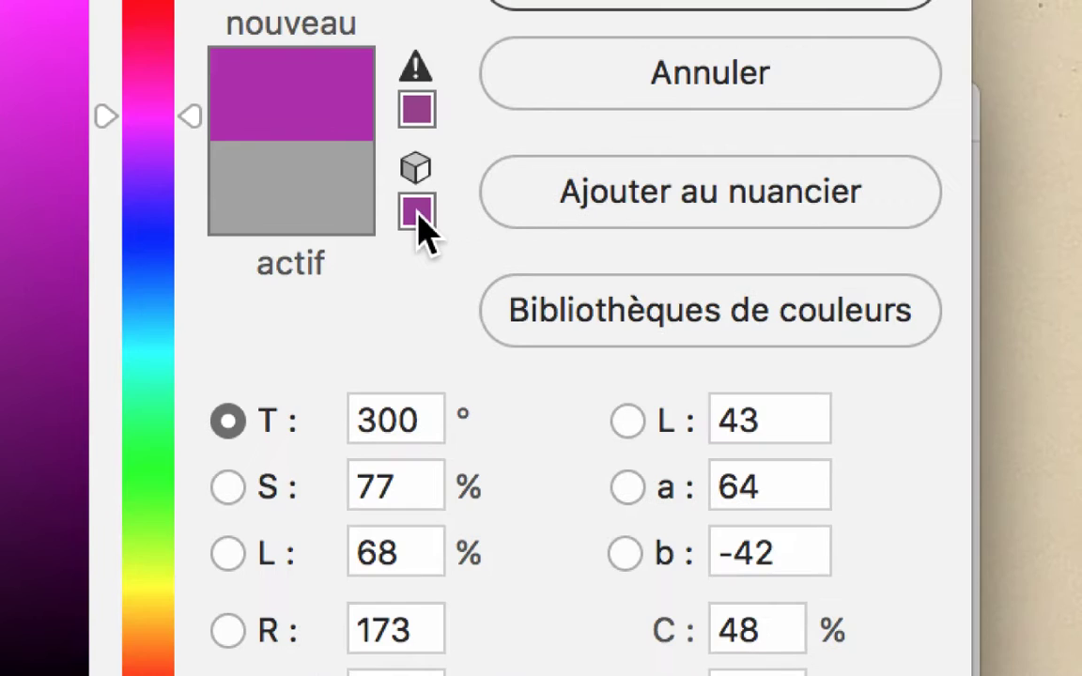
pyautogui.click(709, 195)
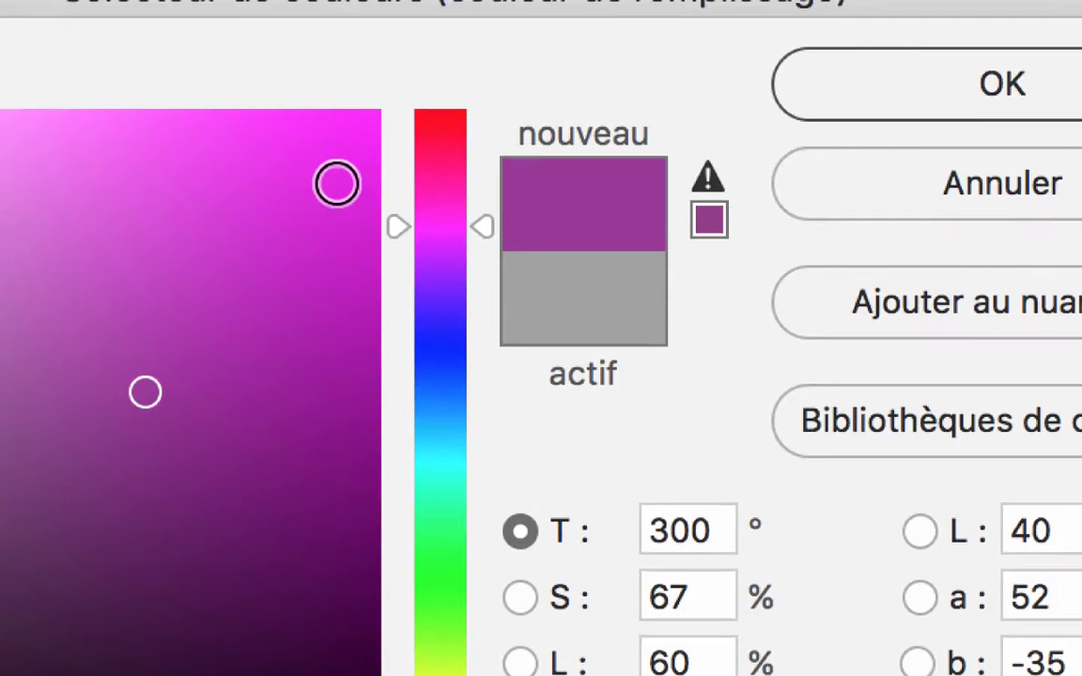
pyautogui.click(380, 111)
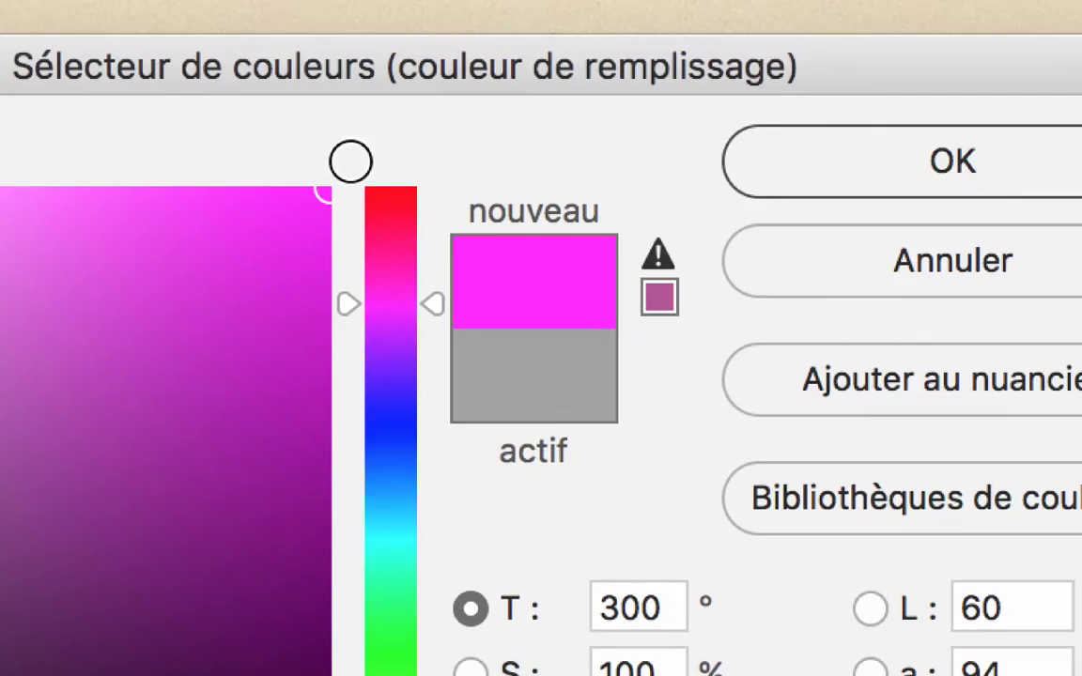
pyautogui.press('alt')
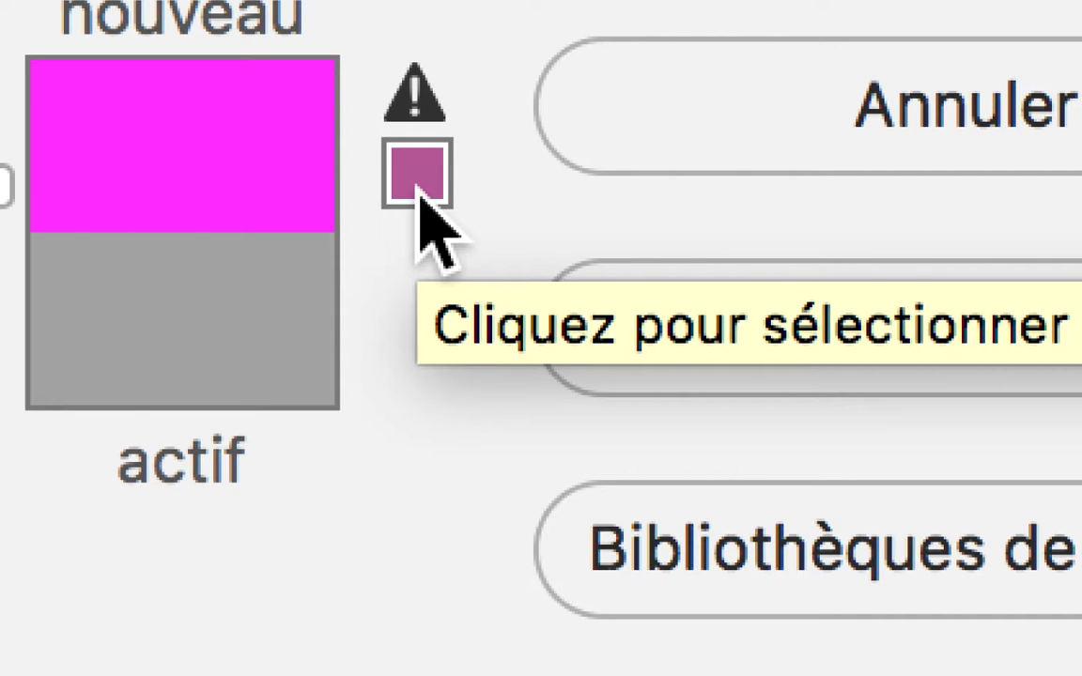
pyautogui.click(418, 192)
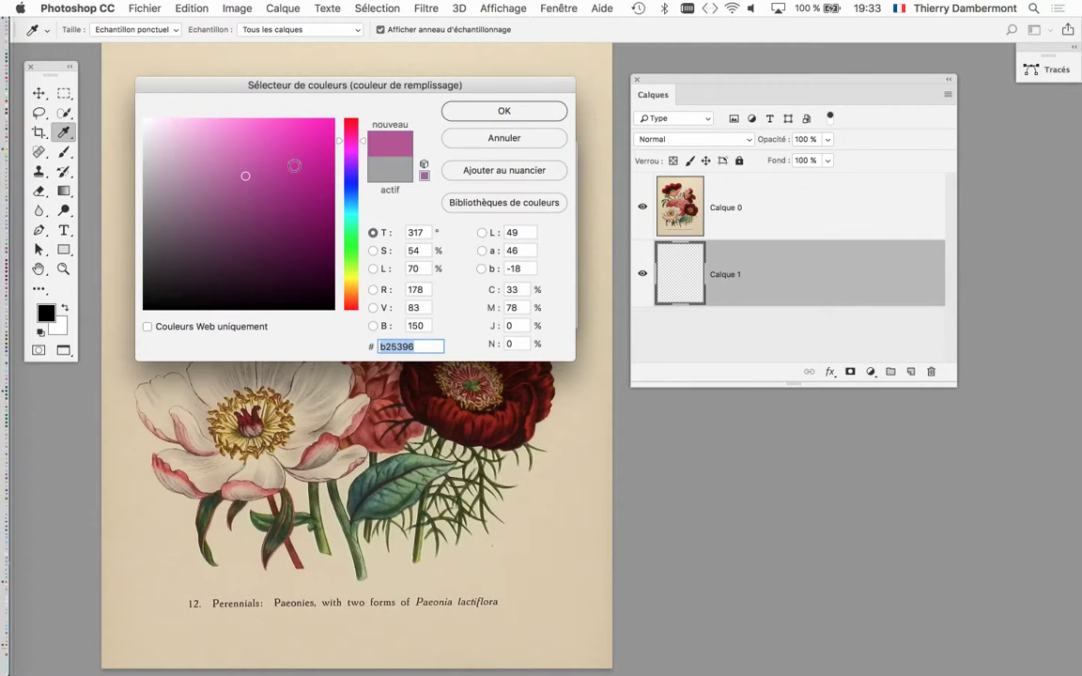
# Step: Drag the colour marker to the field's top-right so the hex reads ff00b5
pyautogui.moveTo(295, 165); pyautogui.dragTo(336, 117)
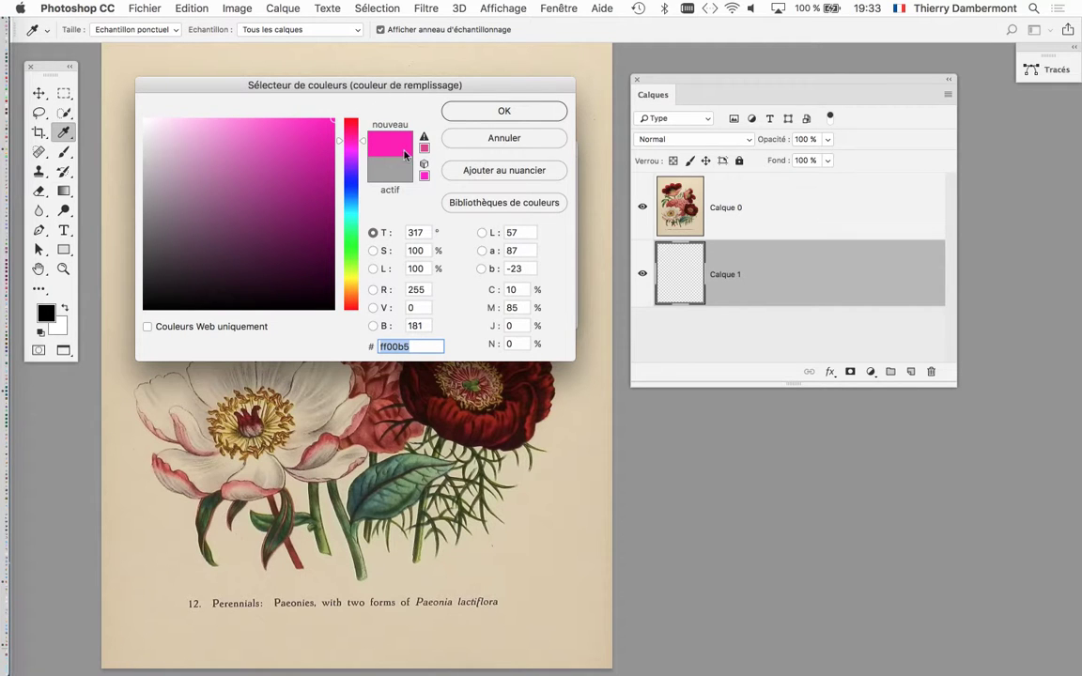
pyautogui.press('alt')
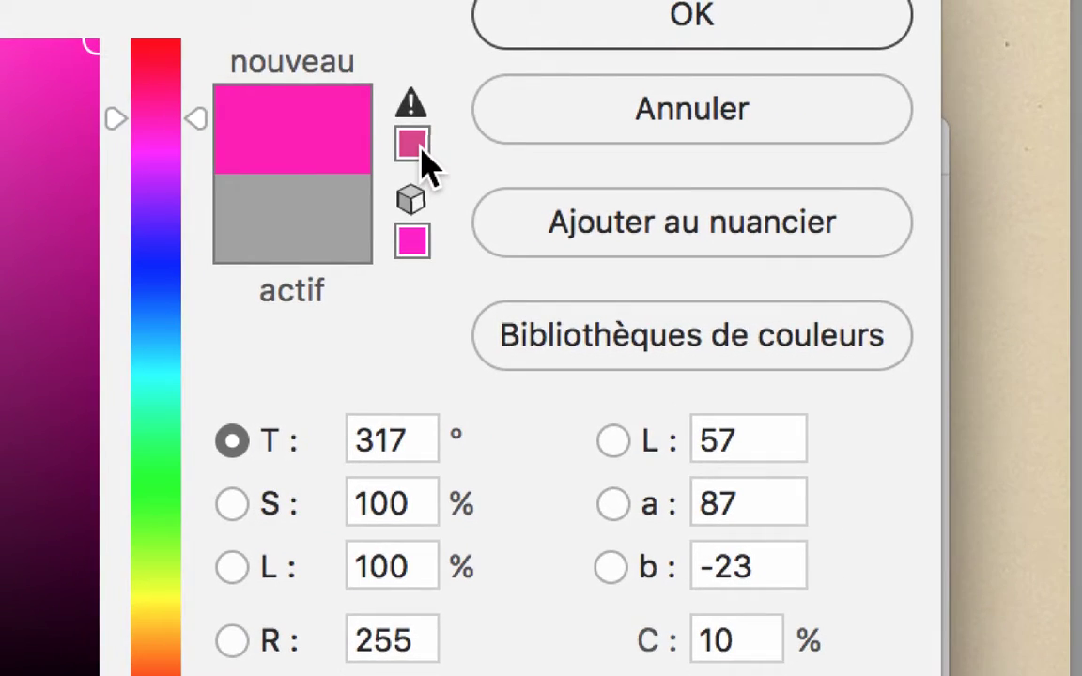
pyautogui.press('alt')
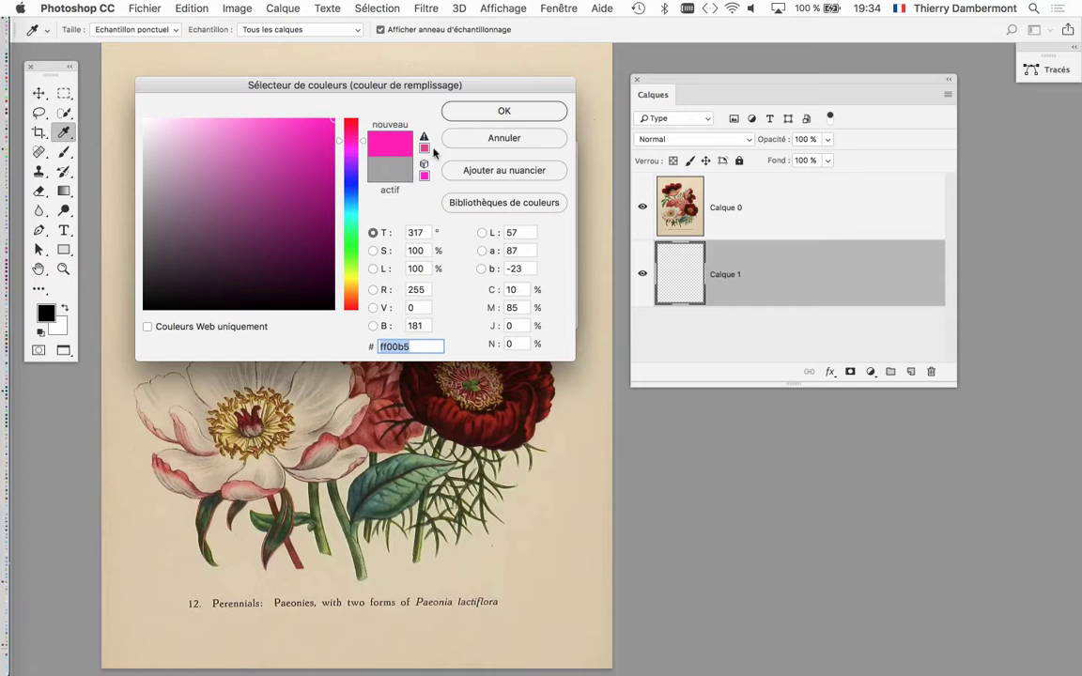
pyautogui.press('alt')
# Step: Accept ff00b5 and fill Calque 1 with it, then bring Finder to the front
pyautogui.click(498, 109)
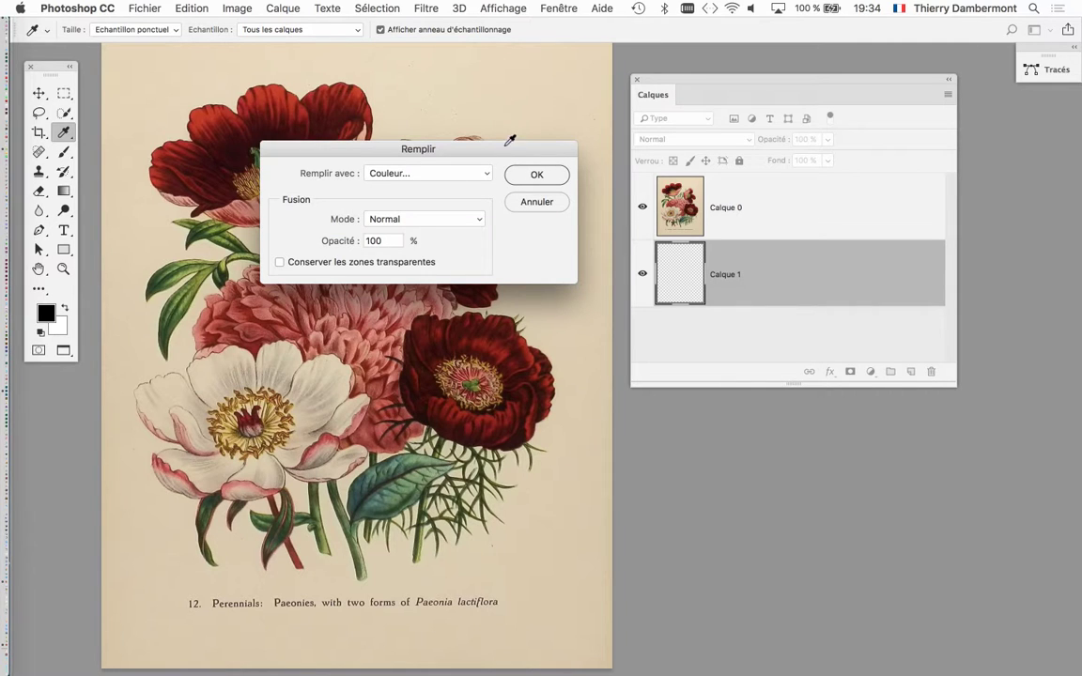
pyautogui.click(526, 175)
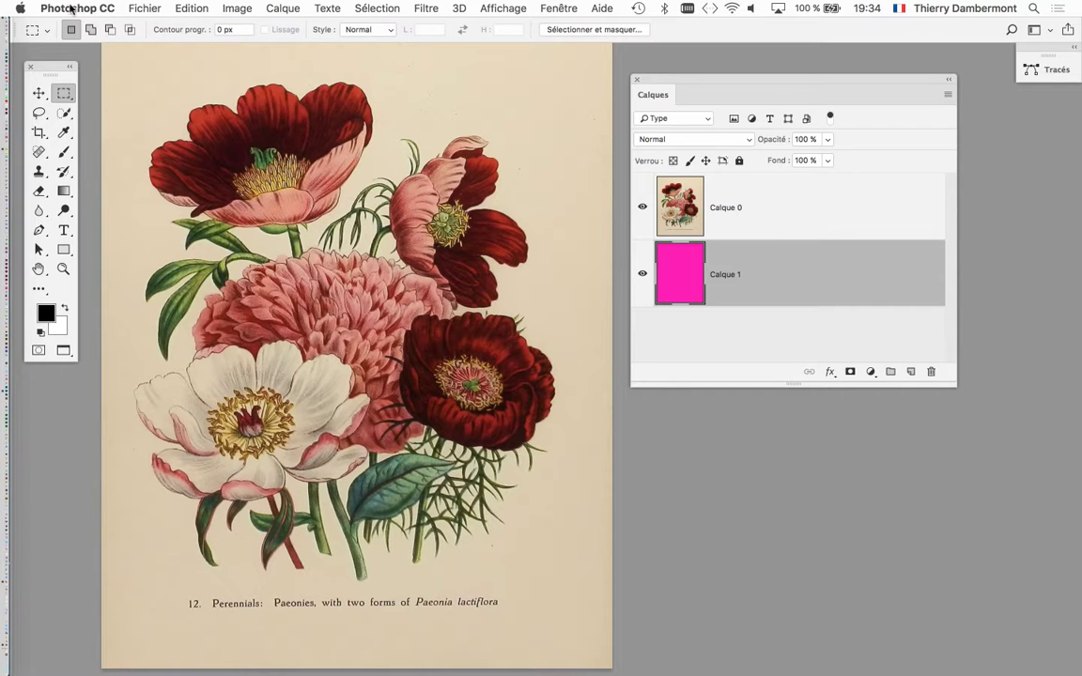
pyautogui.press('super+Tab')
pyautogui.click(648, 355)
# Step: Open vintageflower.jpg from the groupe1cours2CGR folder in a new Finder window
pyautogui.click(103, 8)
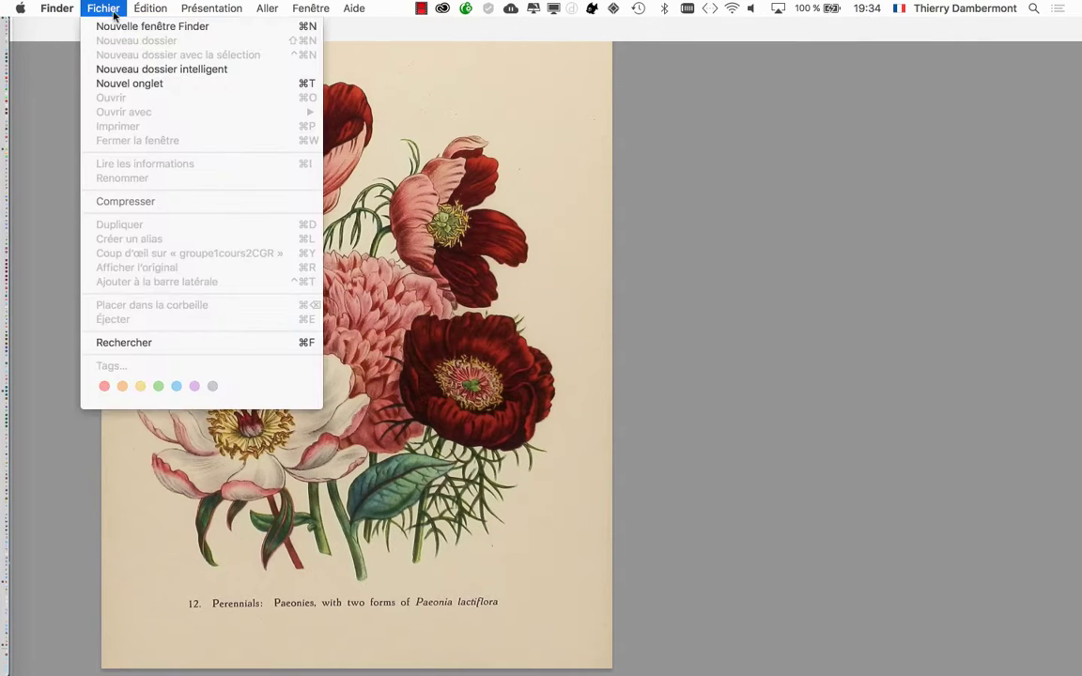
pyautogui.click(702, 199)
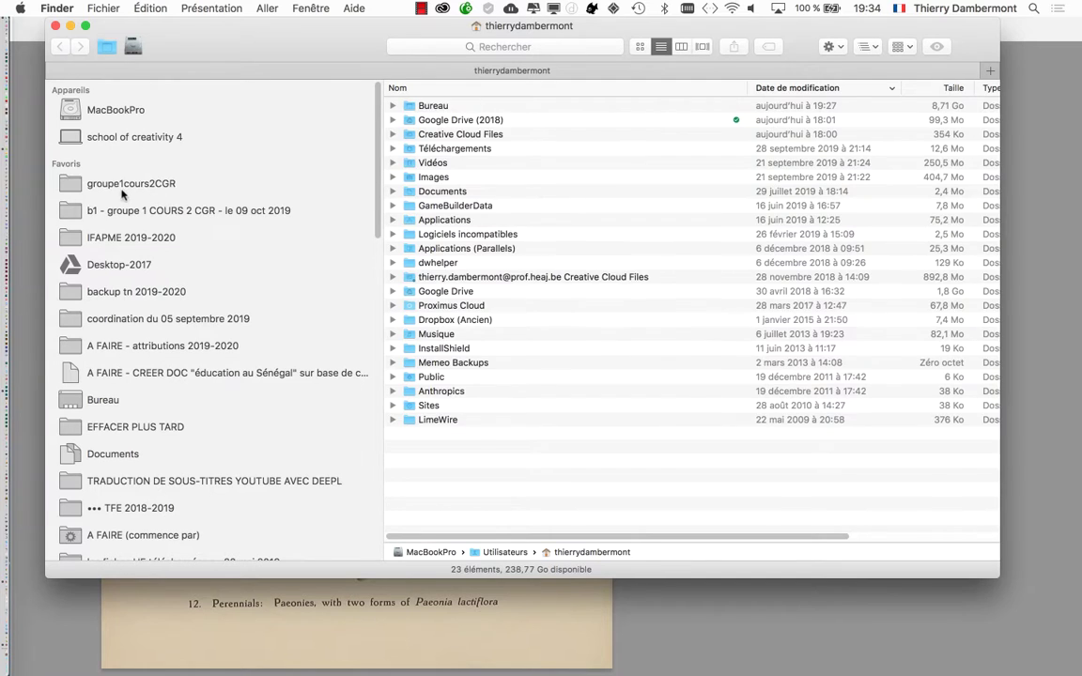
pyautogui.click(118, 181)
pyautogui.click(504, 121)
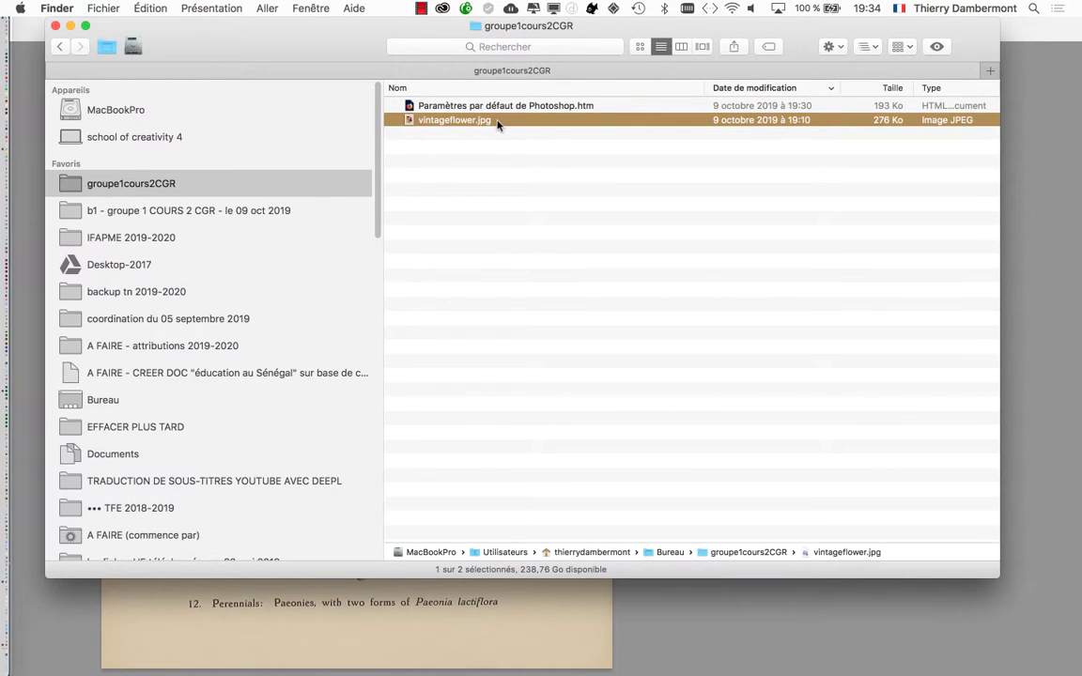
pyautogui.doubleClick(498, 121)
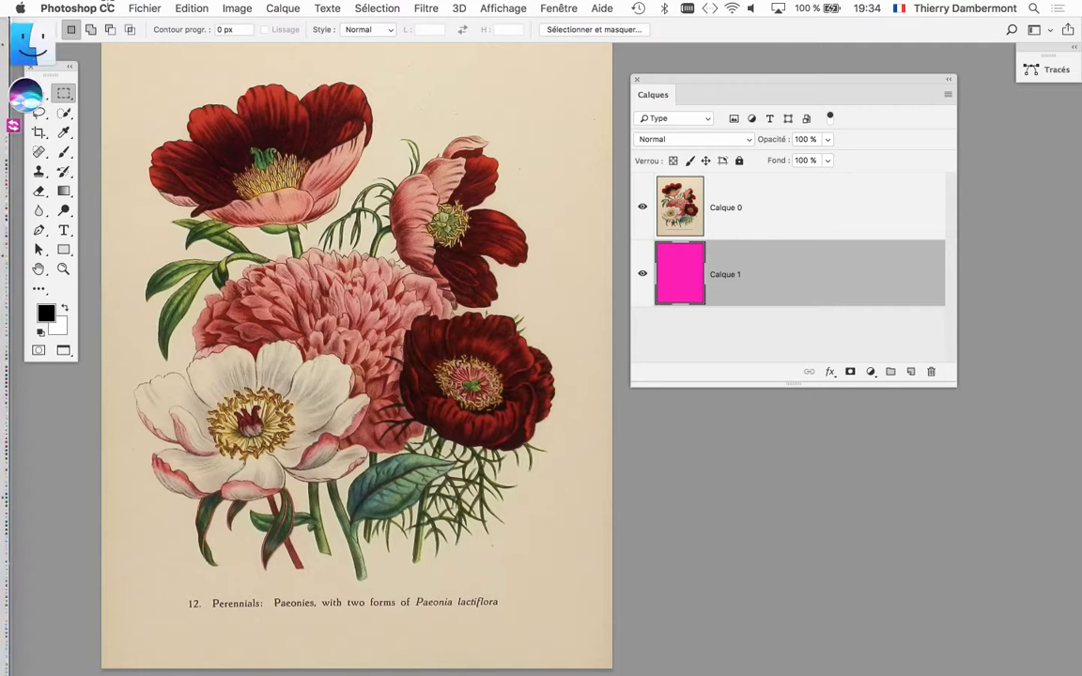
# Step: Save the layered document as vintageflower.psd in groupe1cours2CGR with maximum compatibility
pyautogui.click(144, 7)
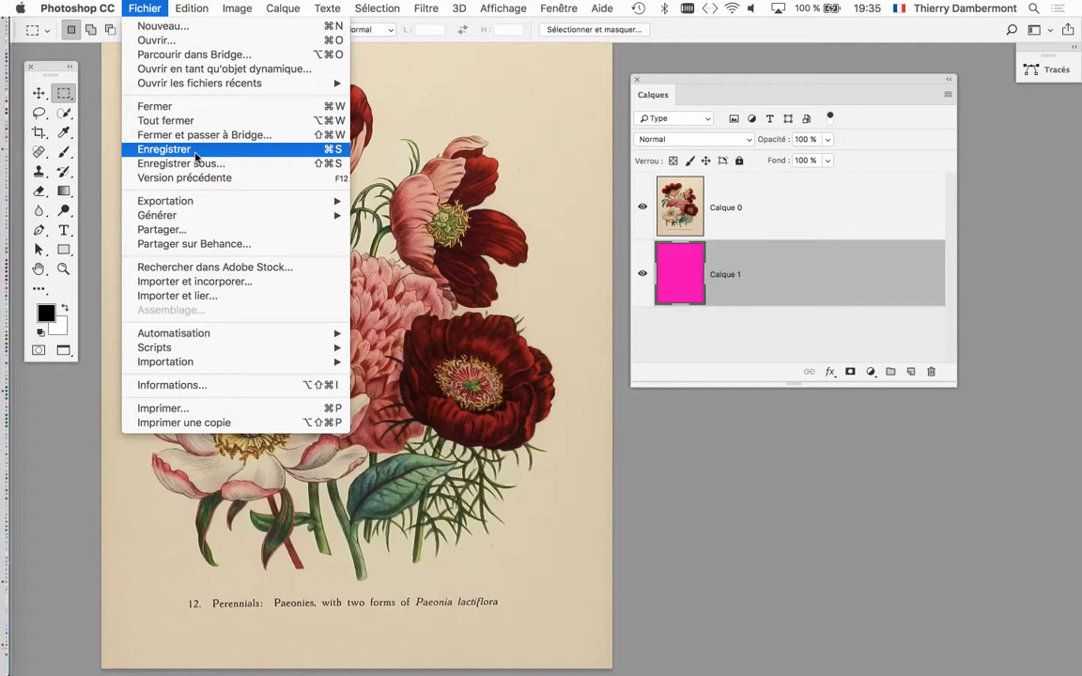
pyautogui.click(195, 155)
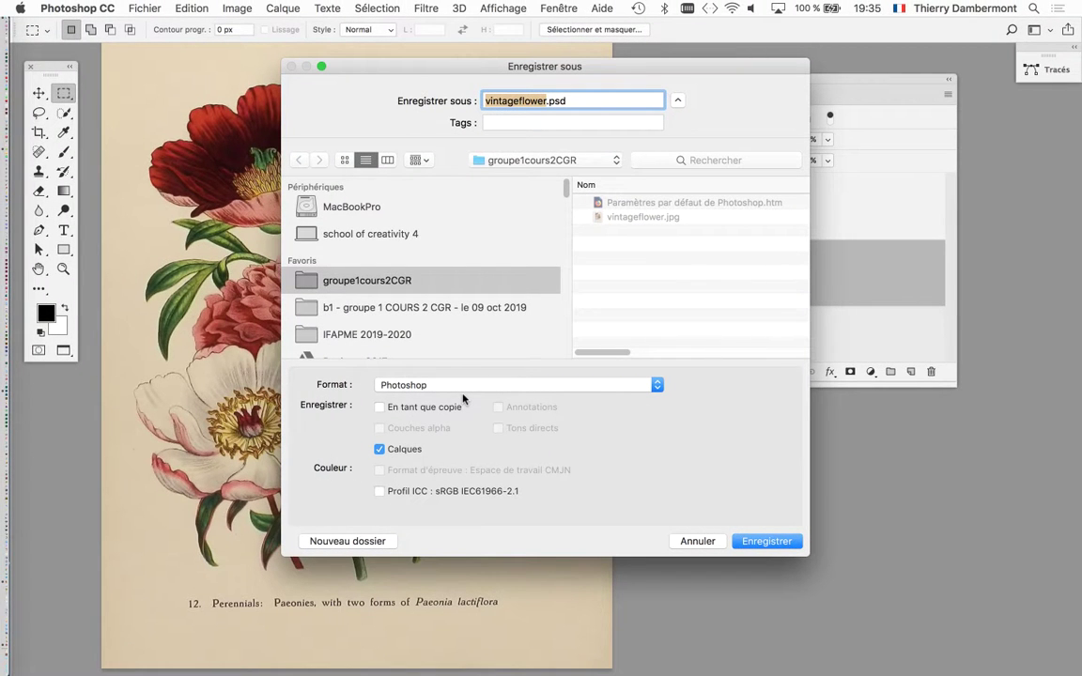
pyautogui.moveTo(663, 62)
pyautogui.mouseDown()
pyautogui.moveTo(523, 104)
pyautogui.moveTo(464, 60)
pyautogui.mouseUp()
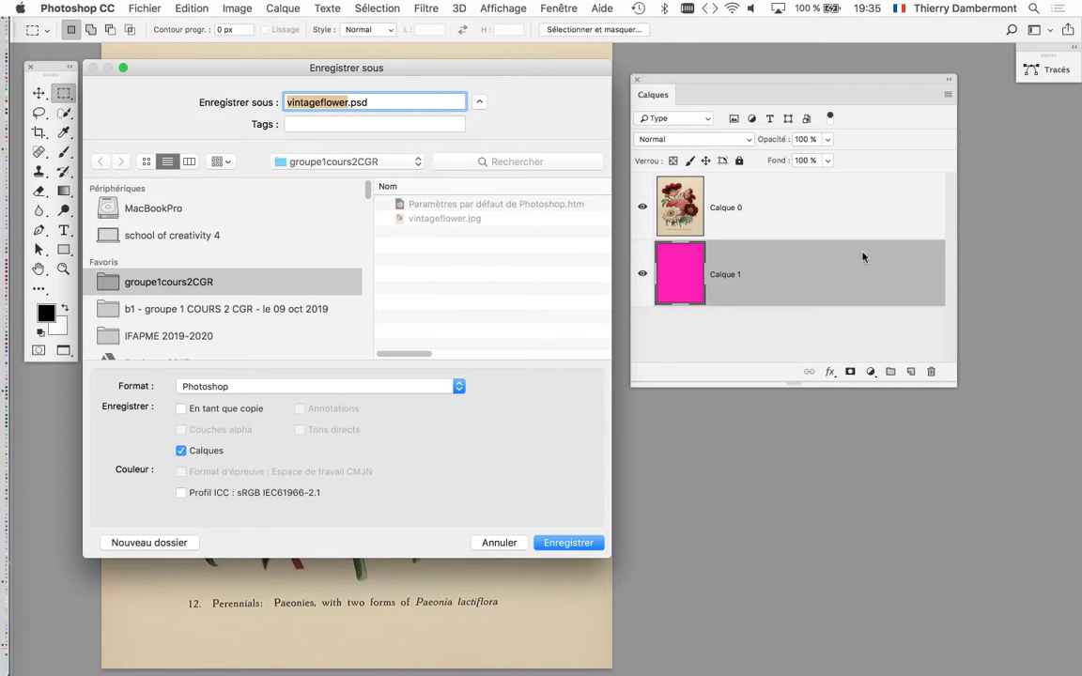
pyautogui.moveTo(435, 68); pyautogui.dragTo(762, 65)
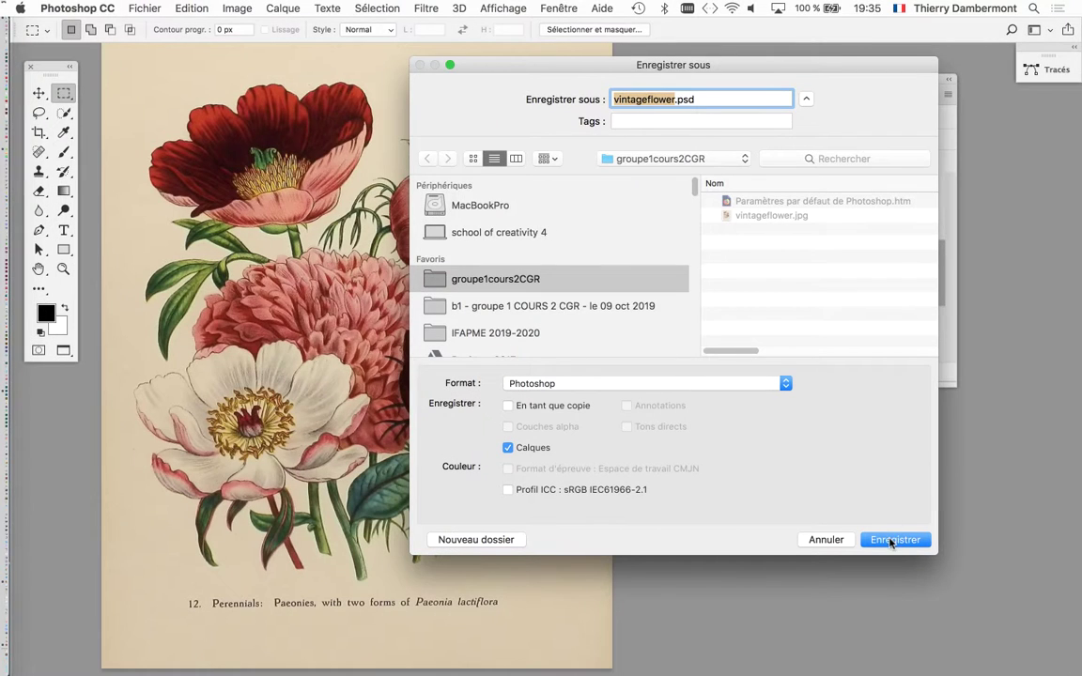
pyautogui.click(892, 541)
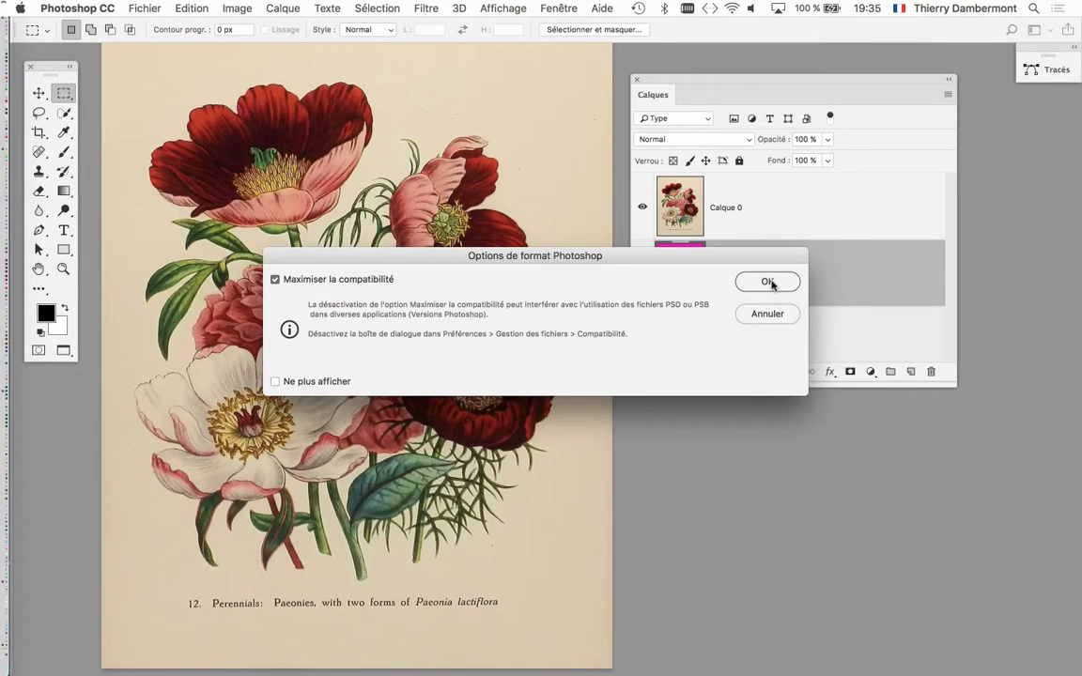
pyautogui.click(769, 283)
pyautogui.click(141, 7)
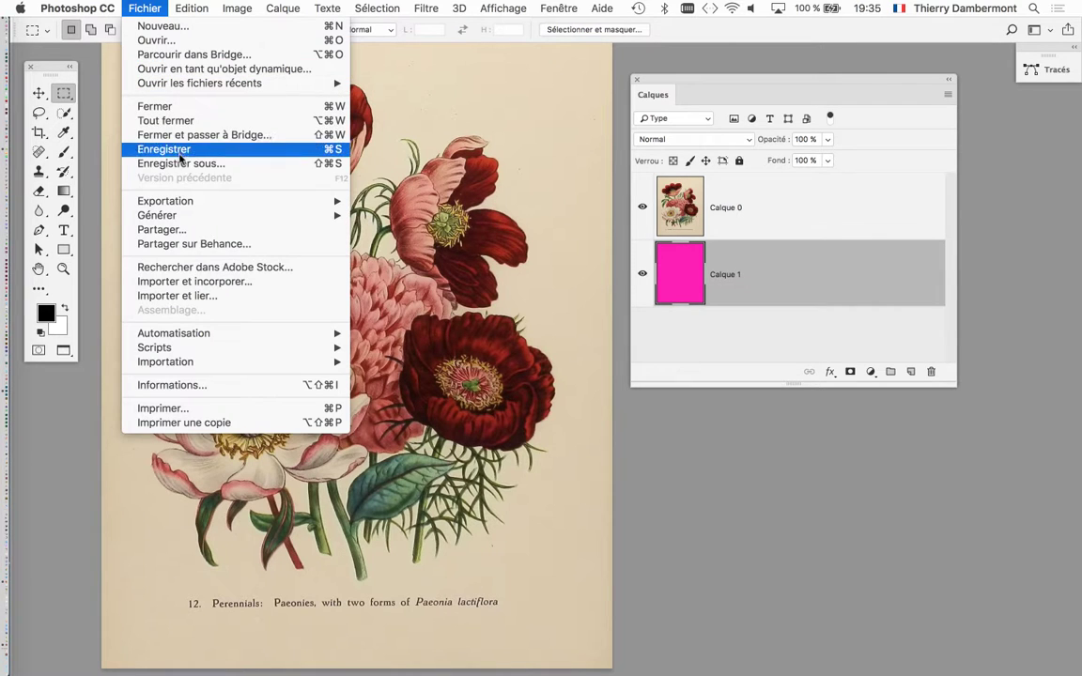
pyautogui.click(181, 164)
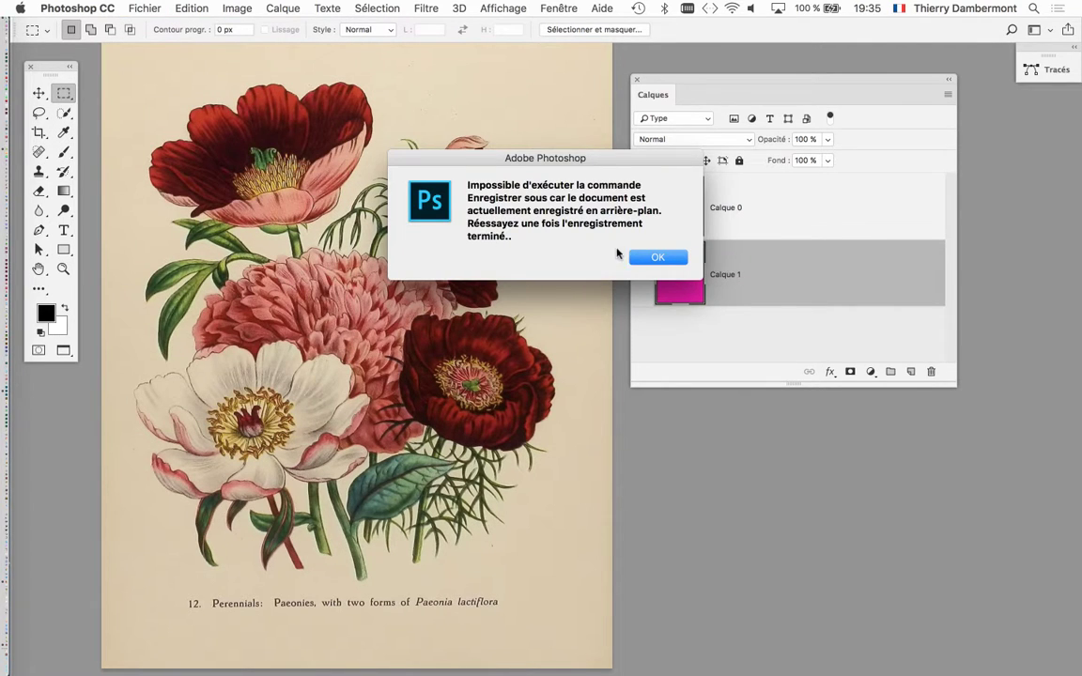
pyautogui.press('Return')
pyautogui.click(144, 8)
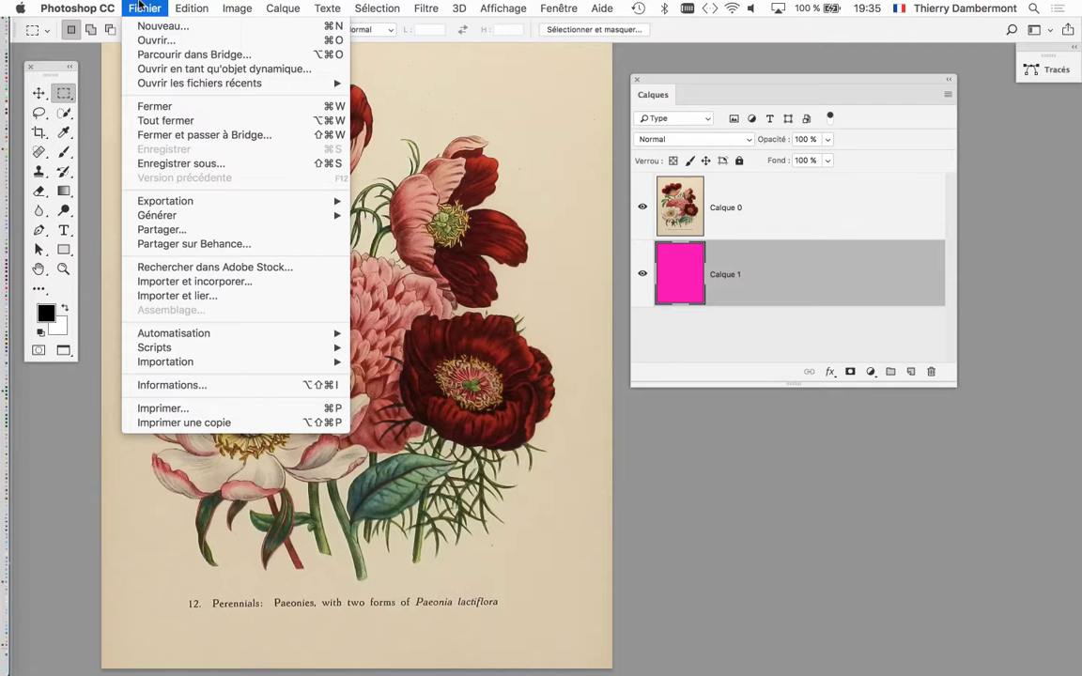
pyautogui.click(192, 164)
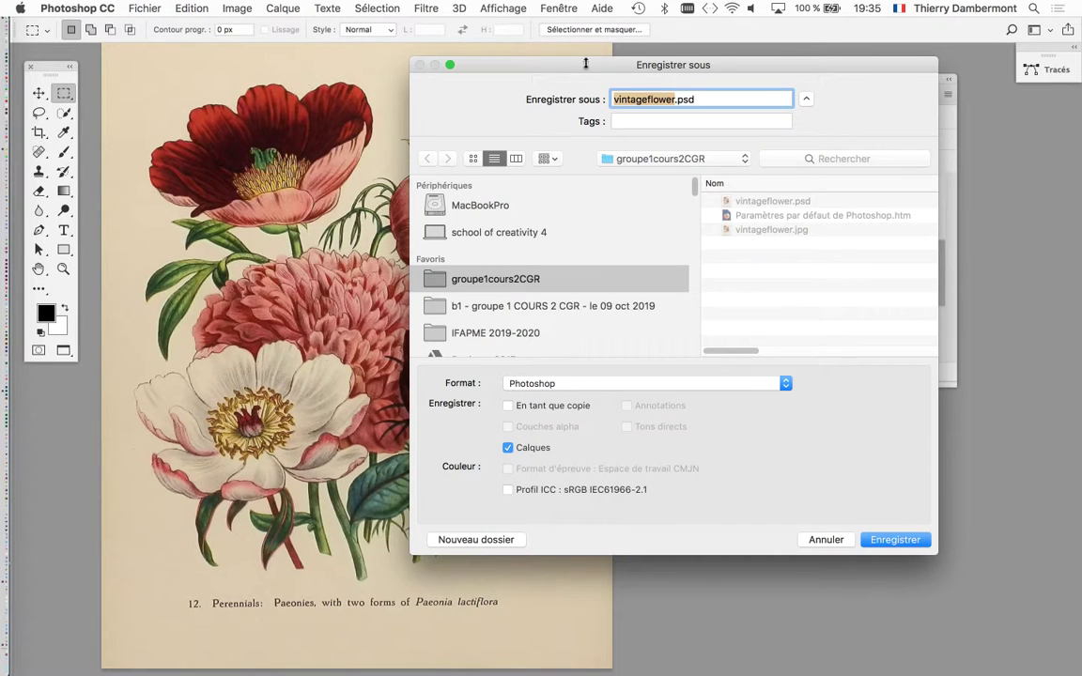
pyautogui.moveTo(585, 63); pyautogui.dragTo(334, 56)
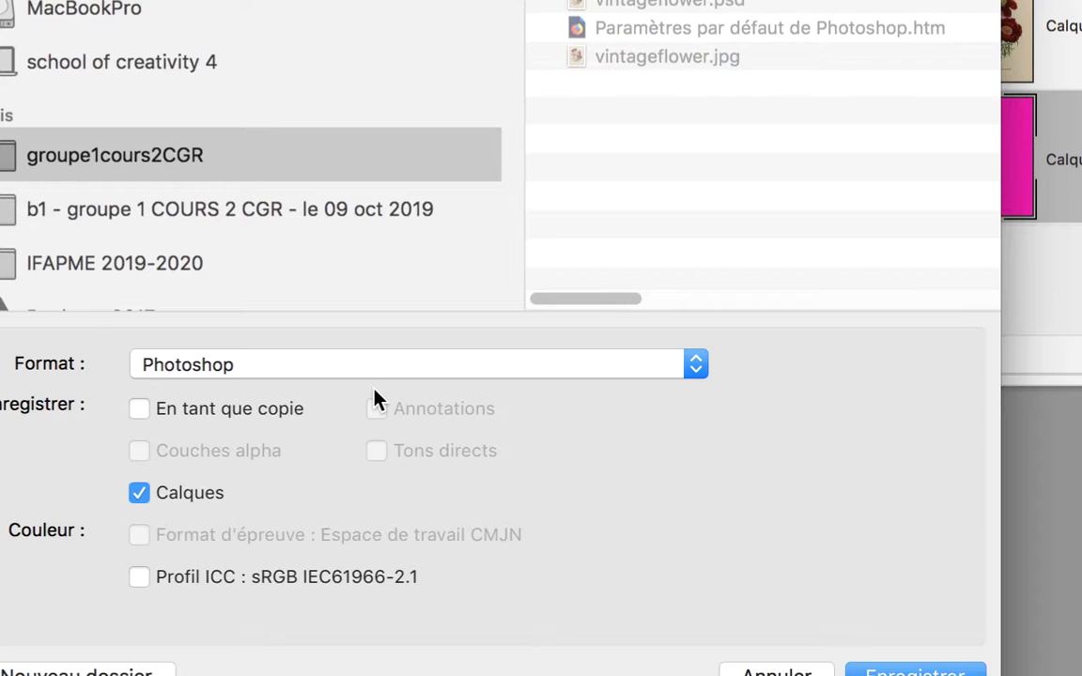
pyautogui.click(343, 377)
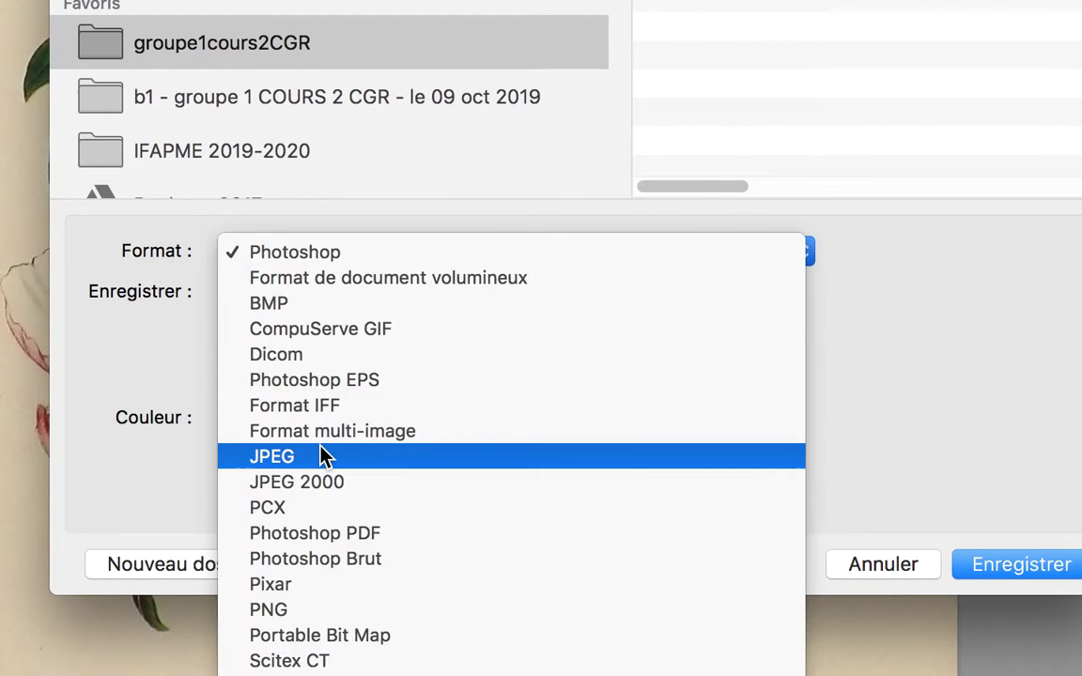
pyautogui.click(262, 582)
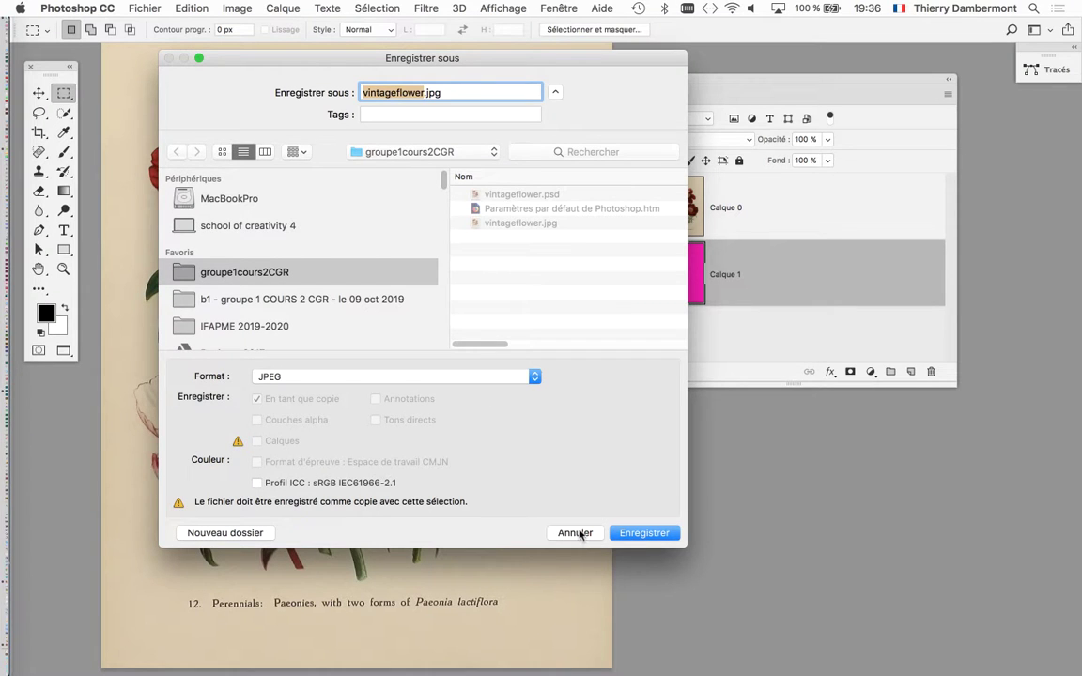
pyautogui.click(577, 532)
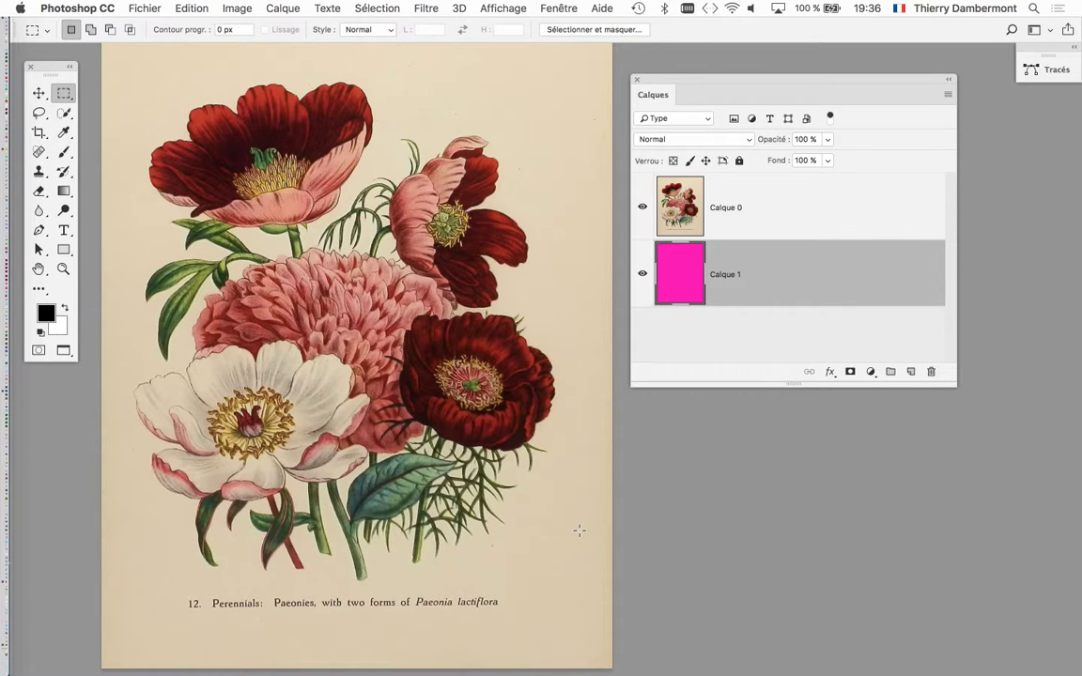